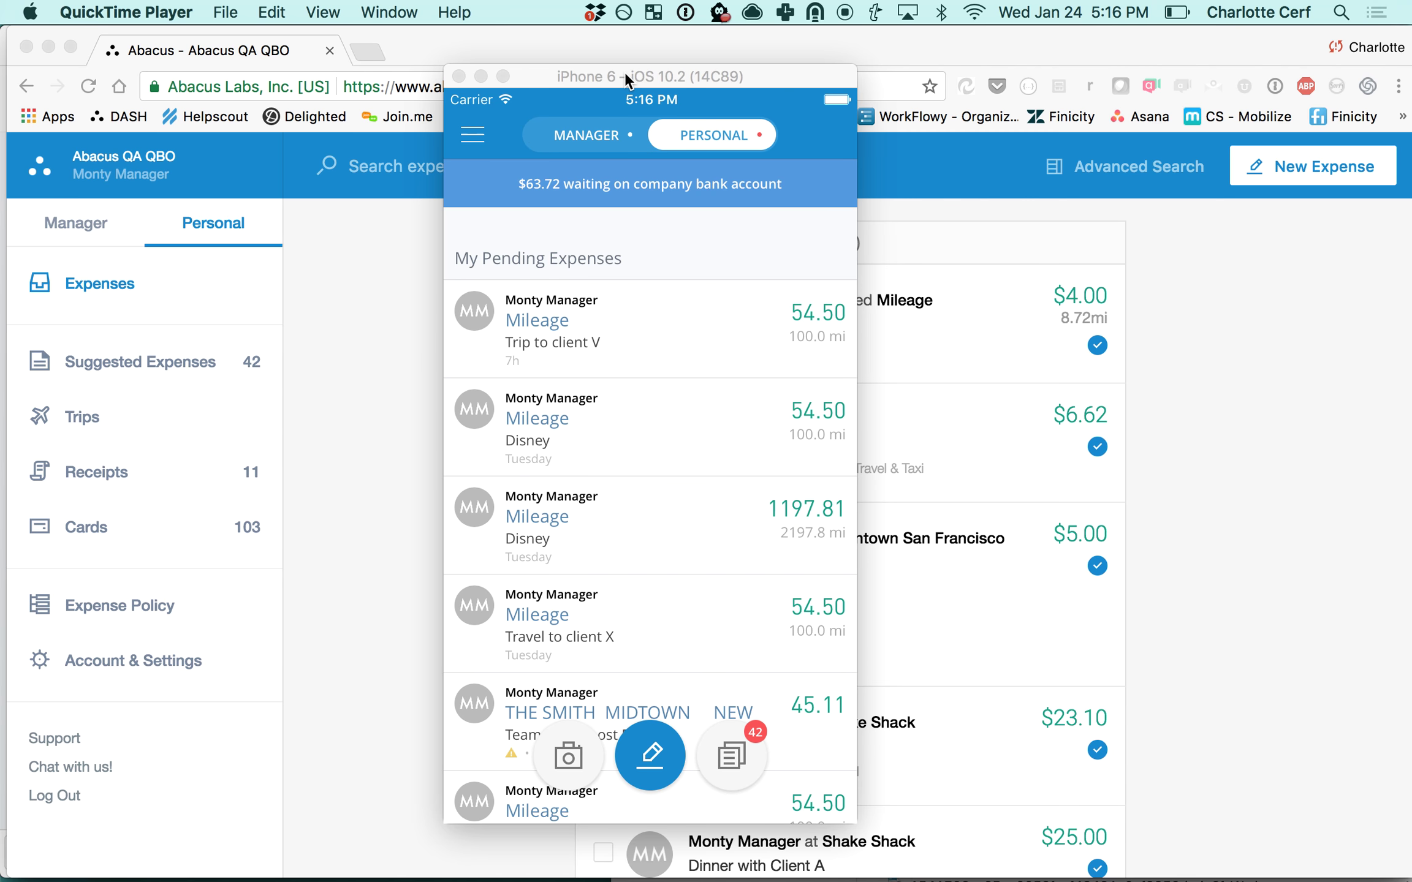
# Step: Open the suggested expenses in the phone app and display the card transactions
pyautogui.moveTo(625, 72); pyautogui.dragTo(591, 68)
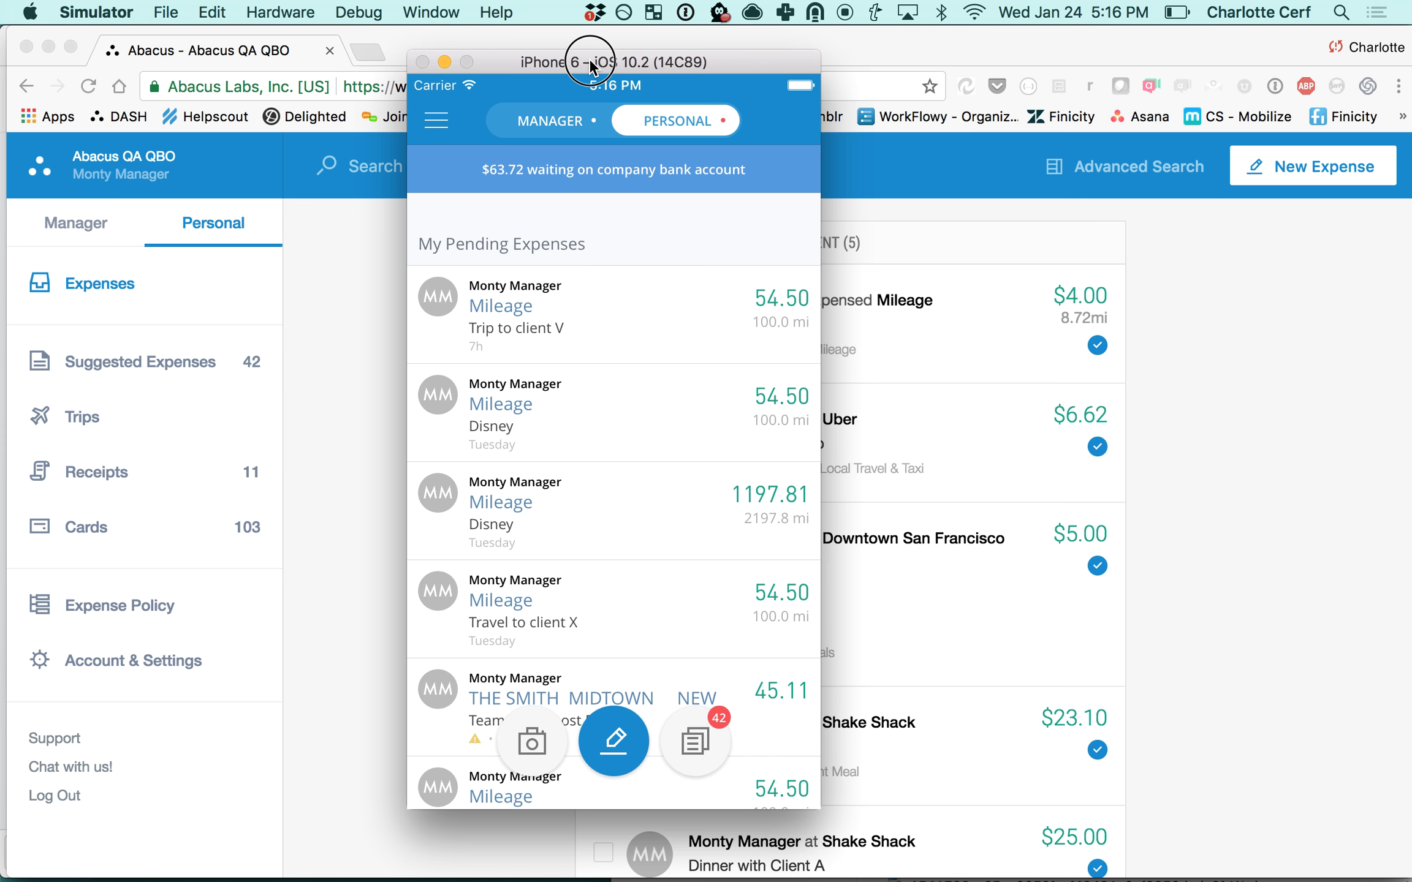
pyautogui.click(696, 741)
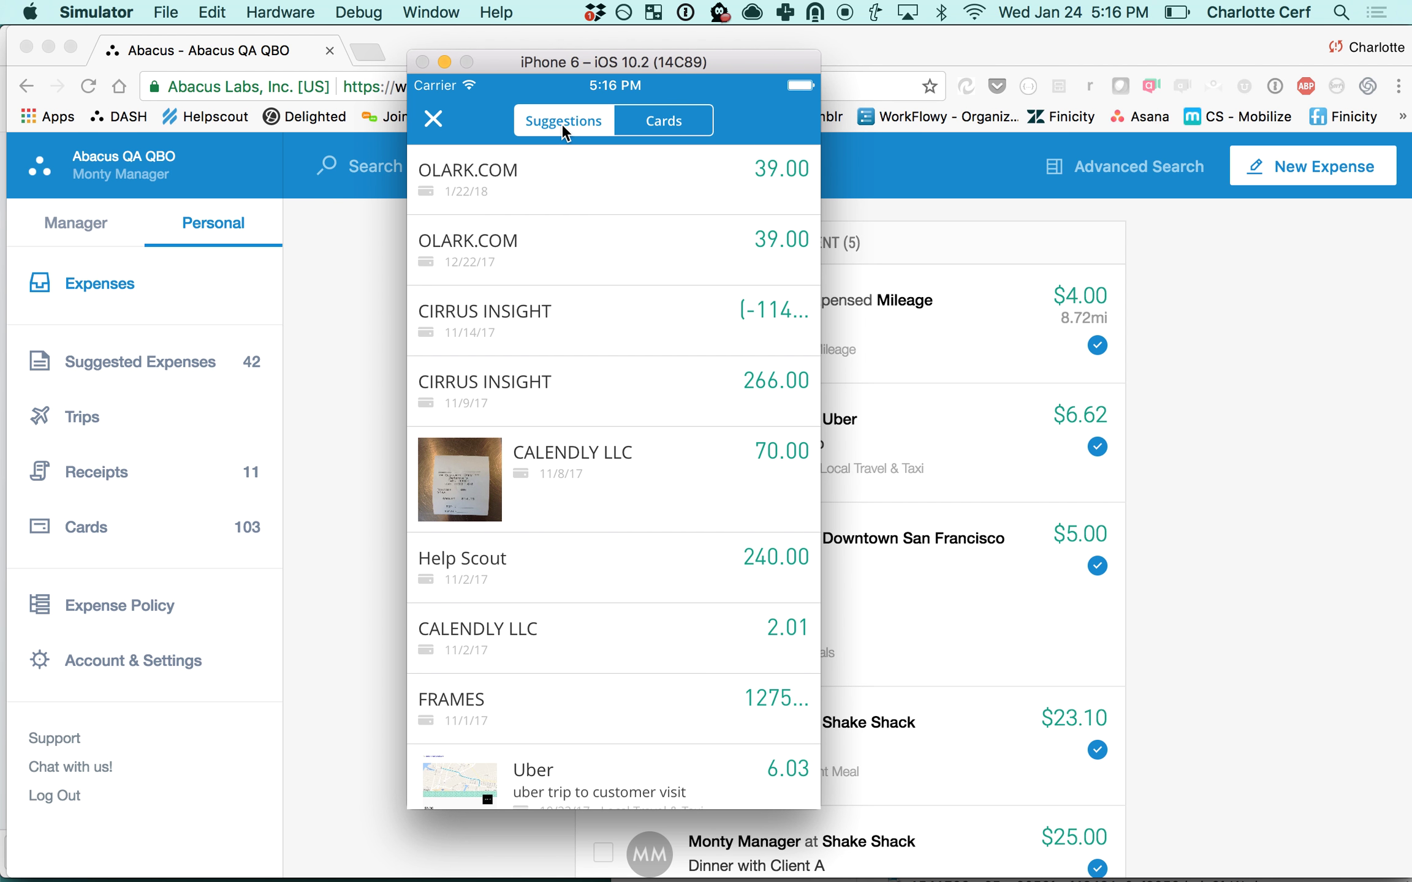
pyautogui.click(662, 125)
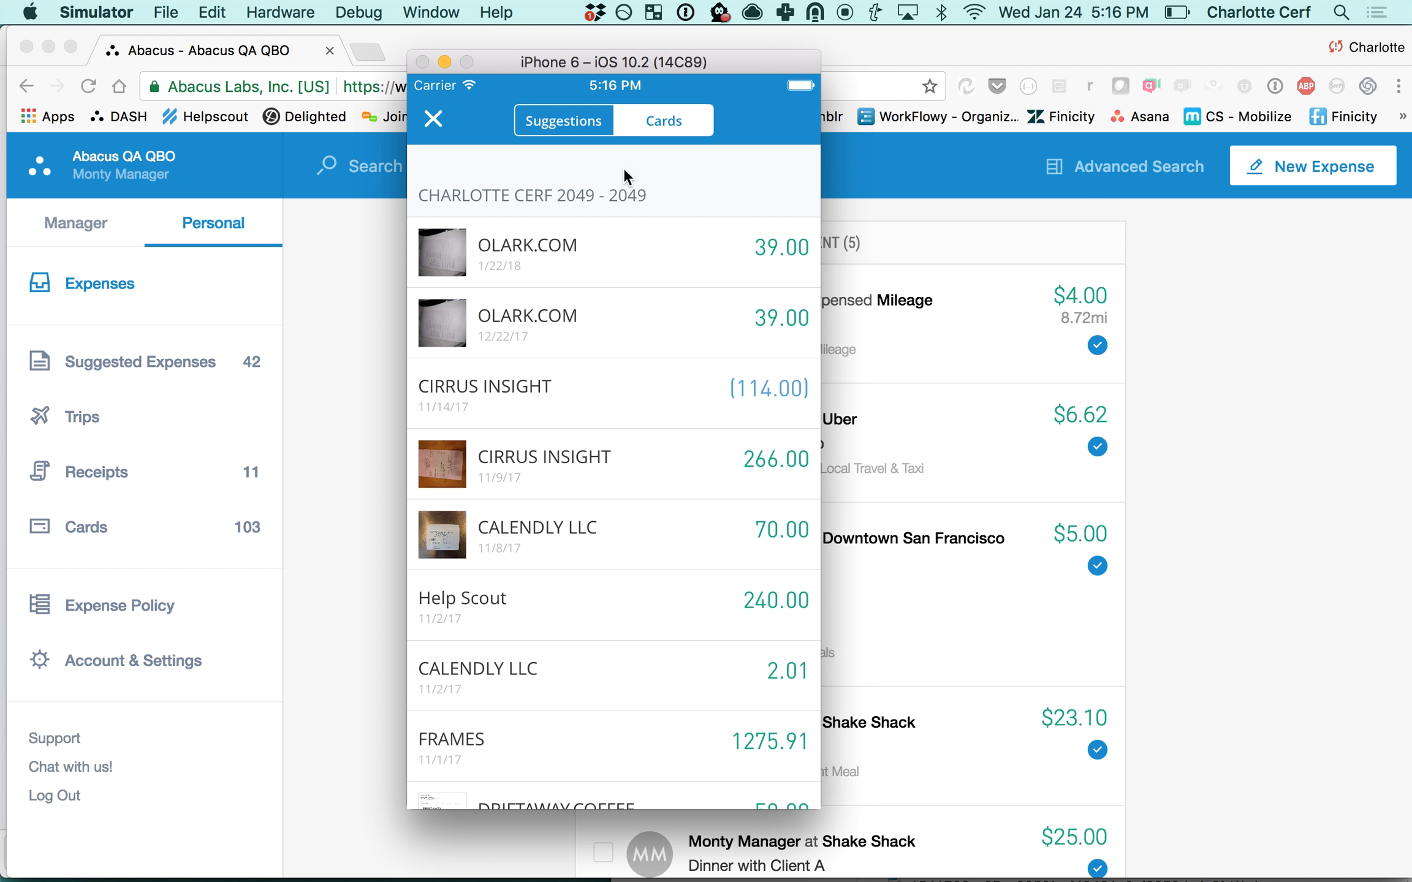
pyautogui.moveTo(602, 596); pyautogui.dragTo(561, 632)
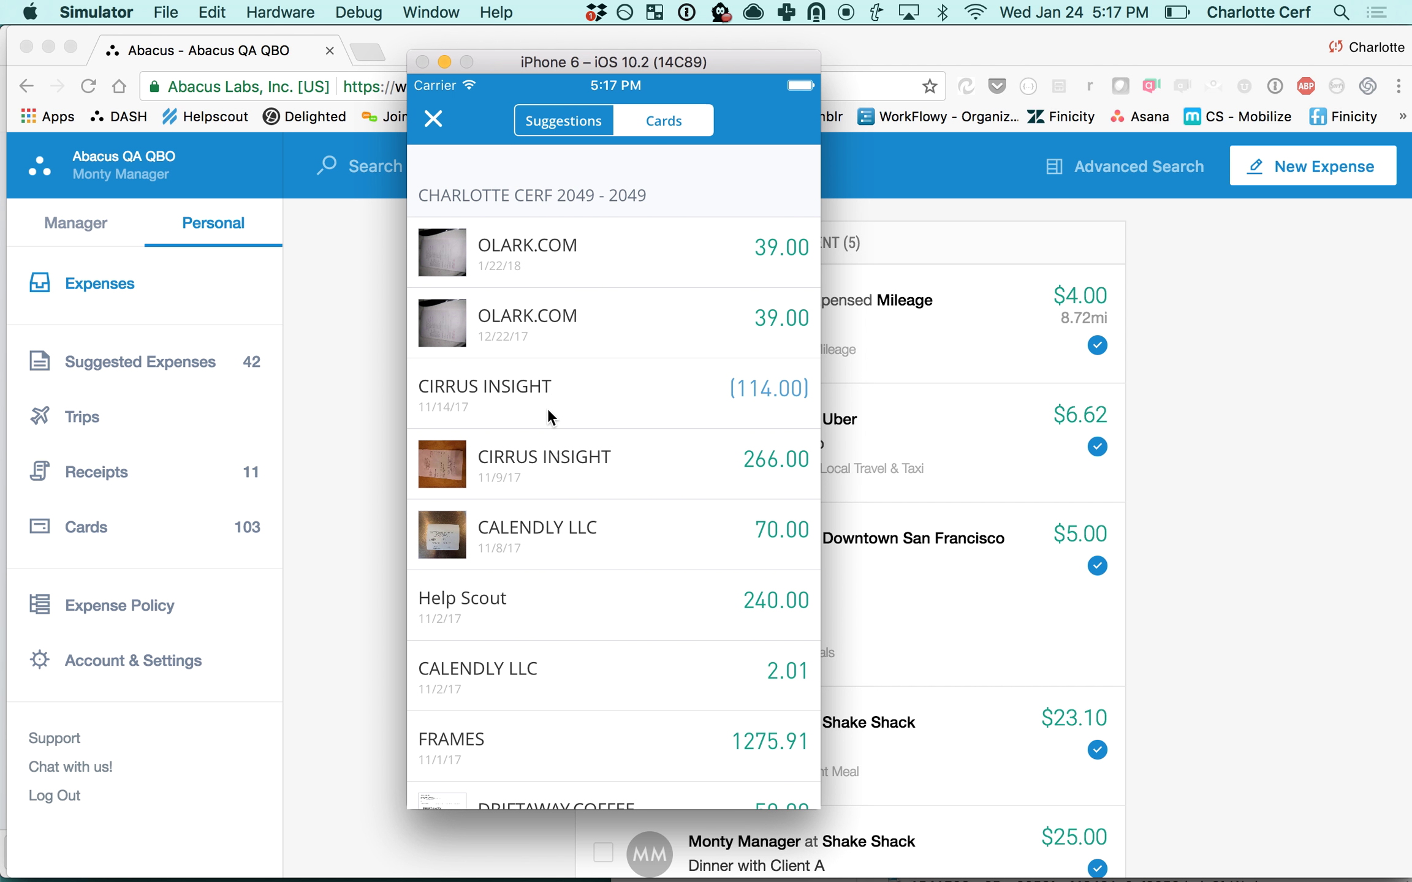
# Step: Start an expense from the $240.00 Help Scout card transaction with note "Business purpose" and category Cell Phone > Monthly Bill
pyautogui.click(558, 620)
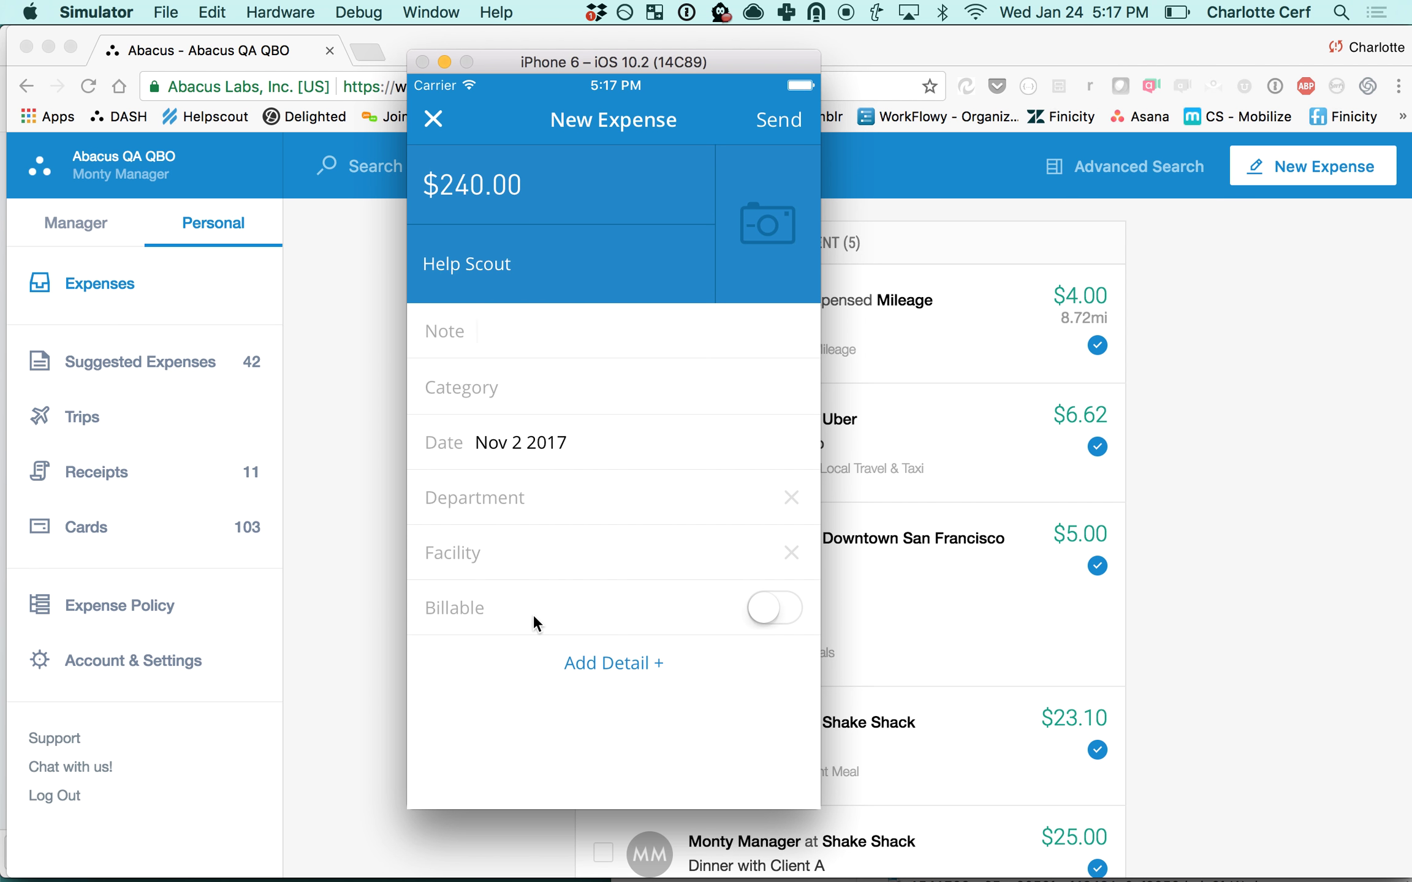
pyautogui.write('Business purpose')
pyautogui.click(516, 386)
pyautogui.click(486, 415)
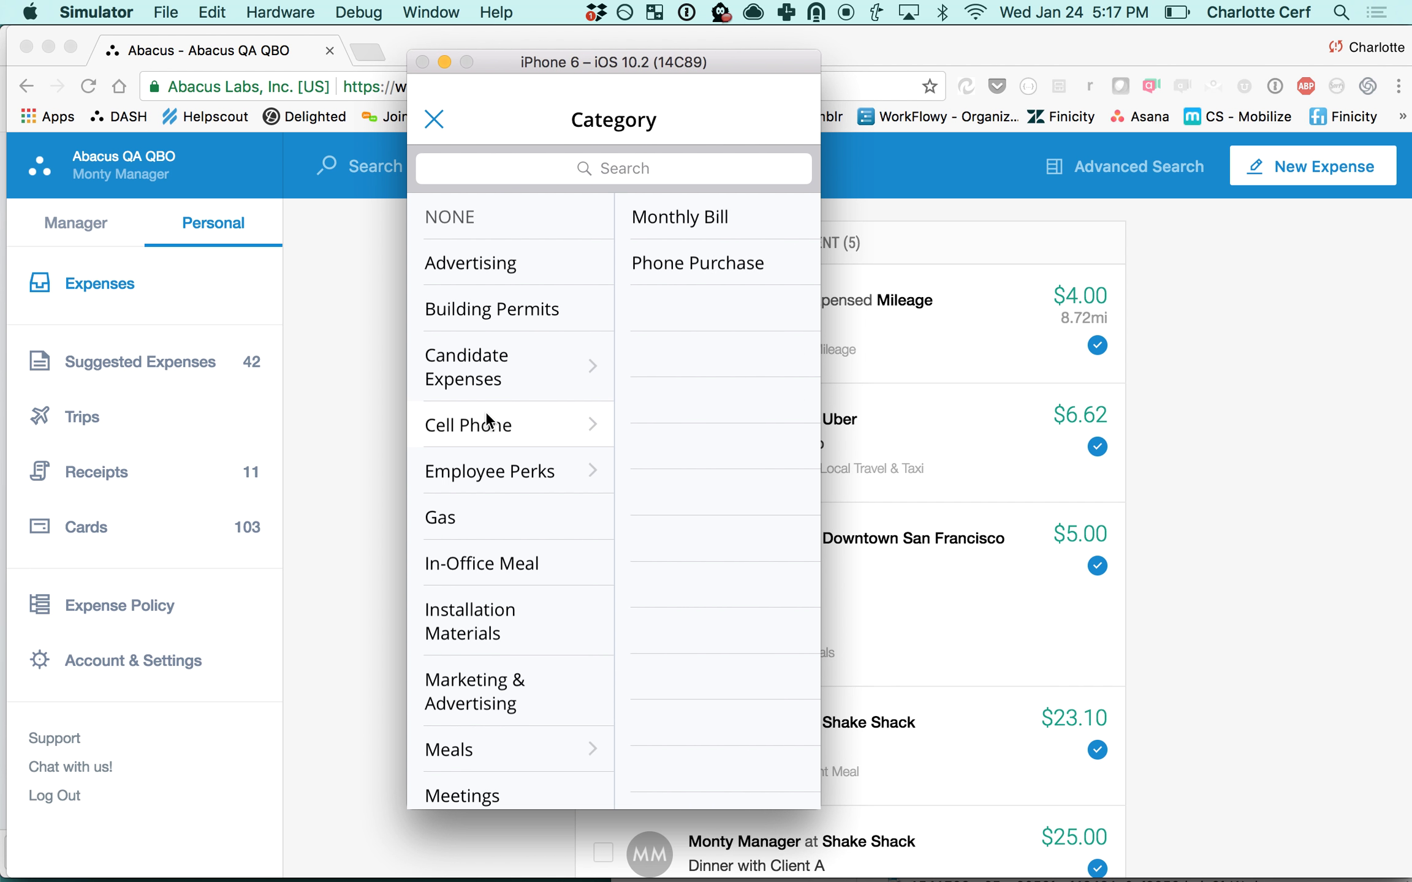
pyautogui.click(668, 217)
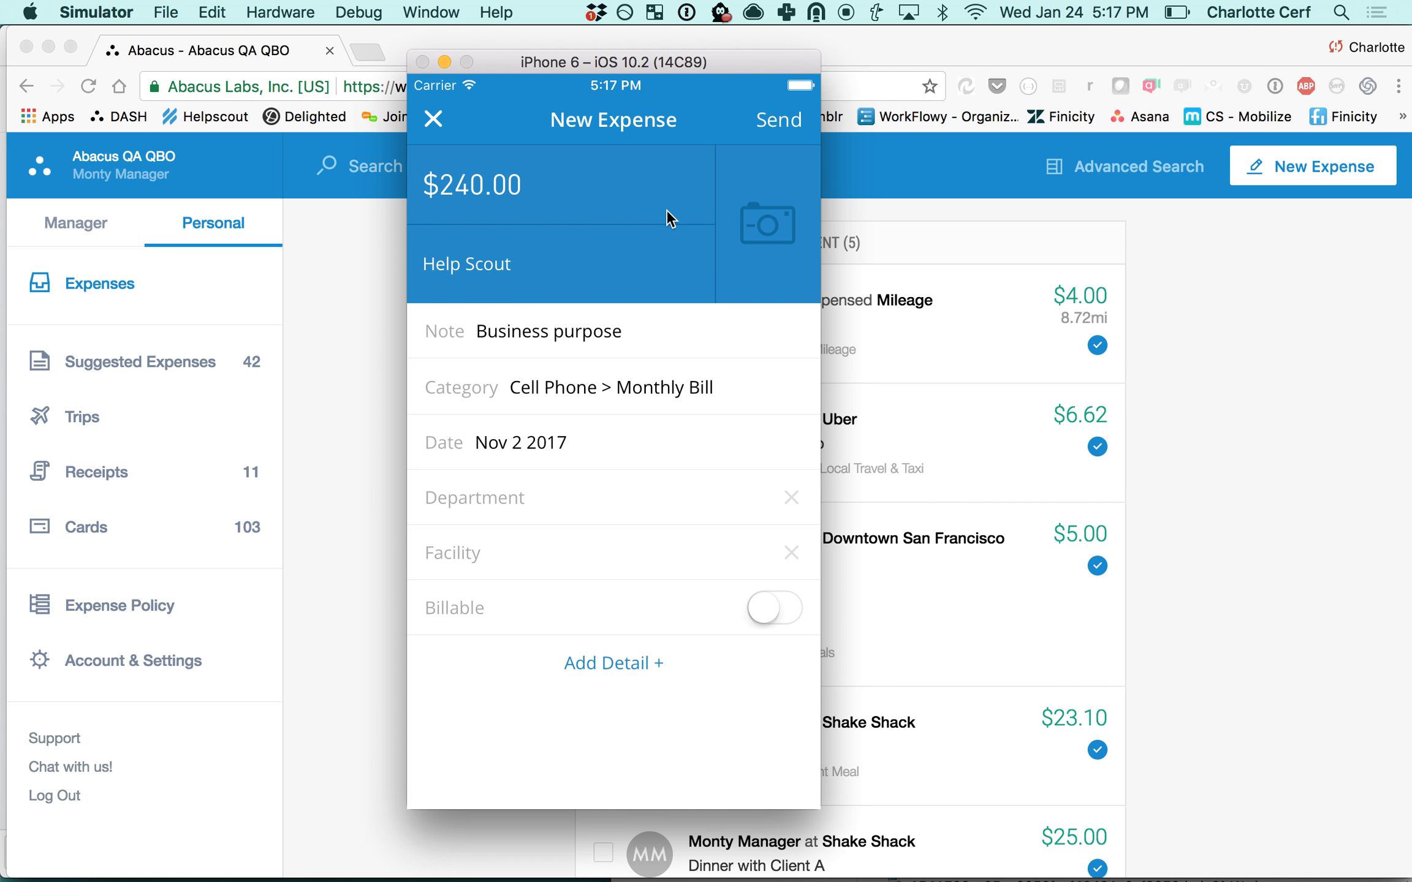
# Step: Set the Help Scout expense's department to Sales and its facility to Facility 1
pyautogui.click(522, 520)
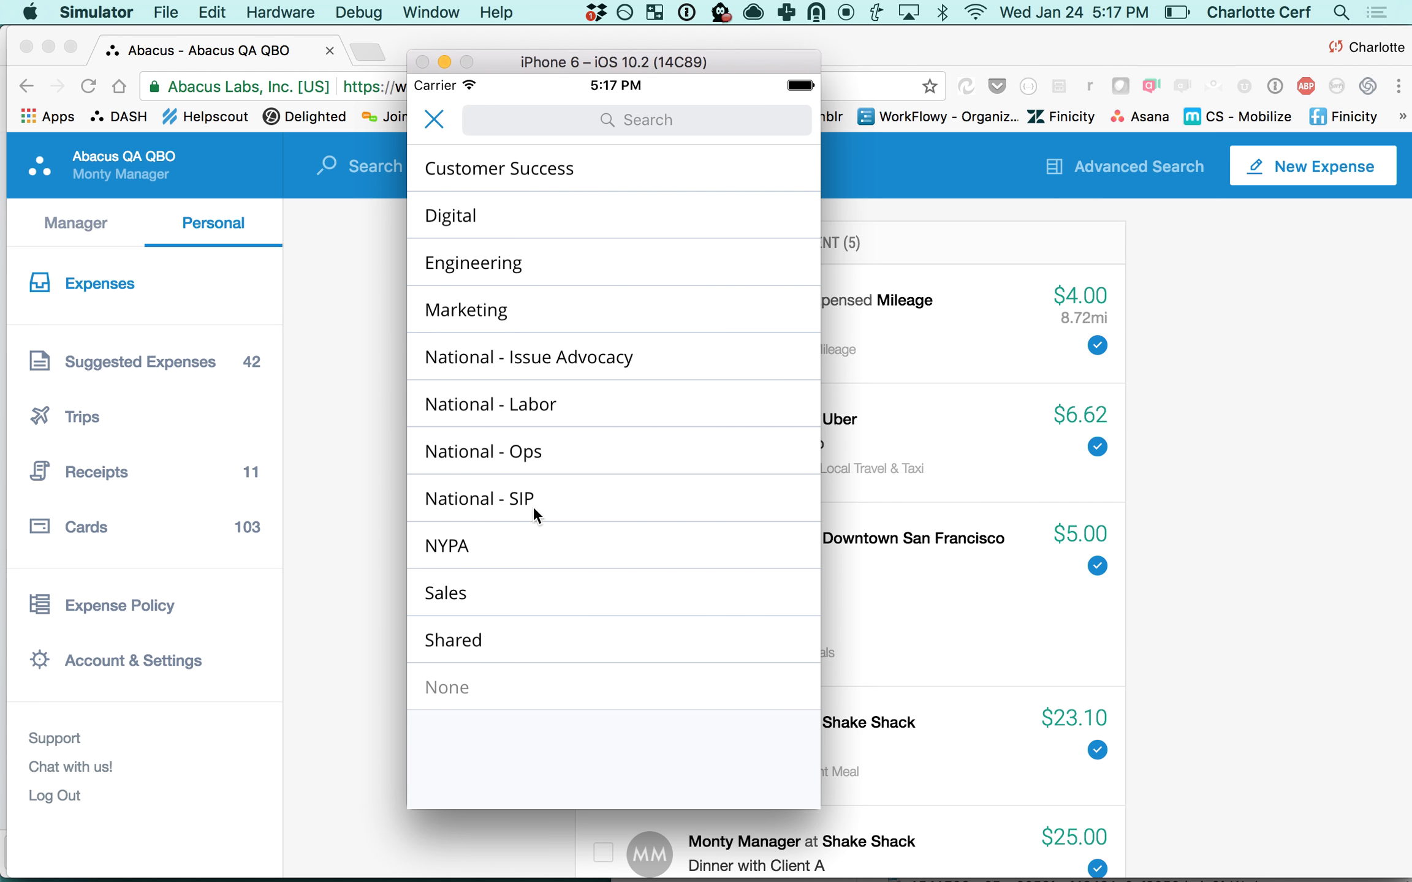
pyautogui.click(467, 600)
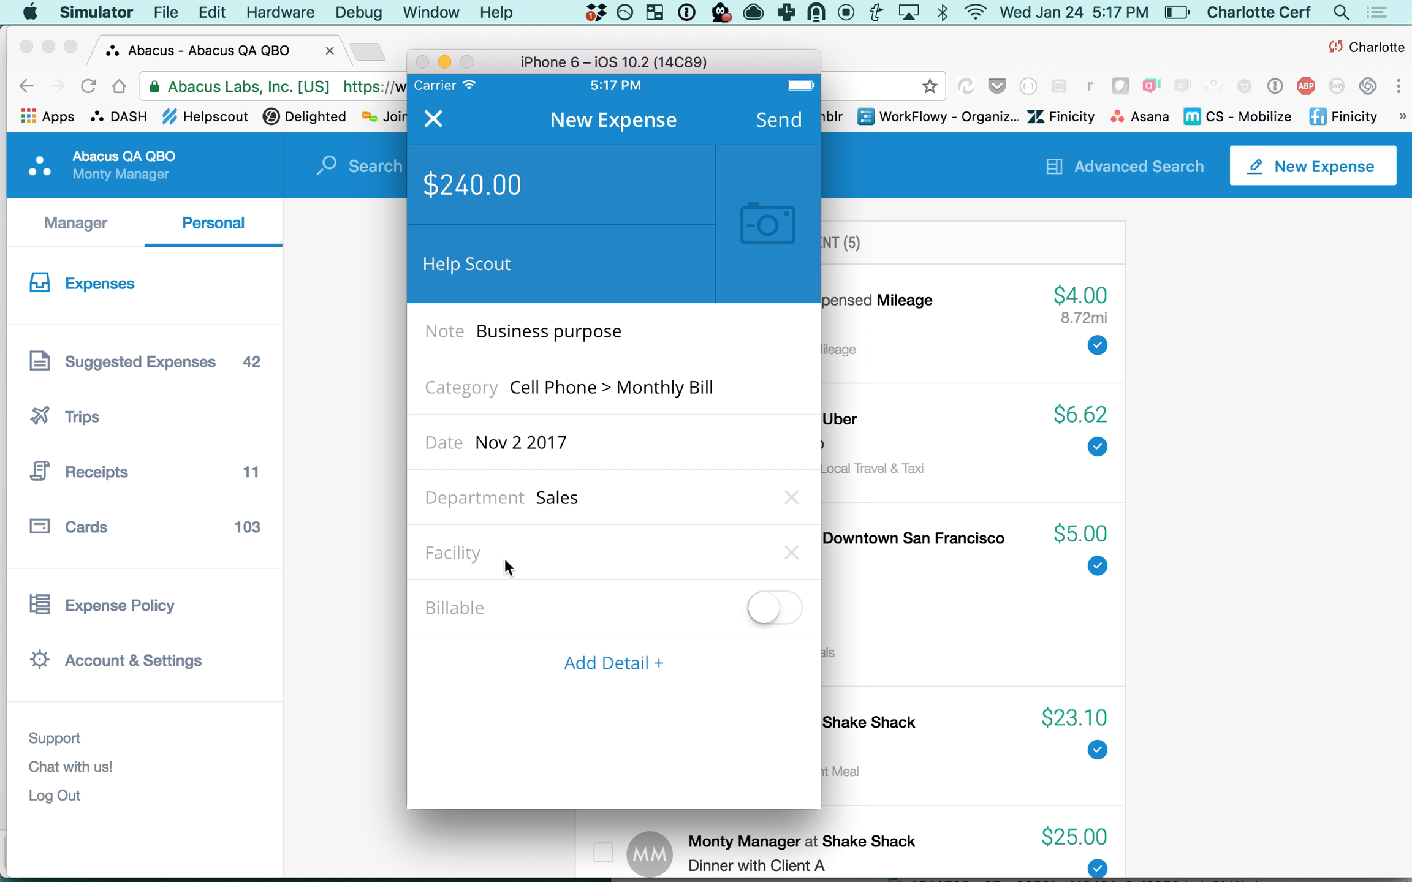
pyautogui.click(477, 552)
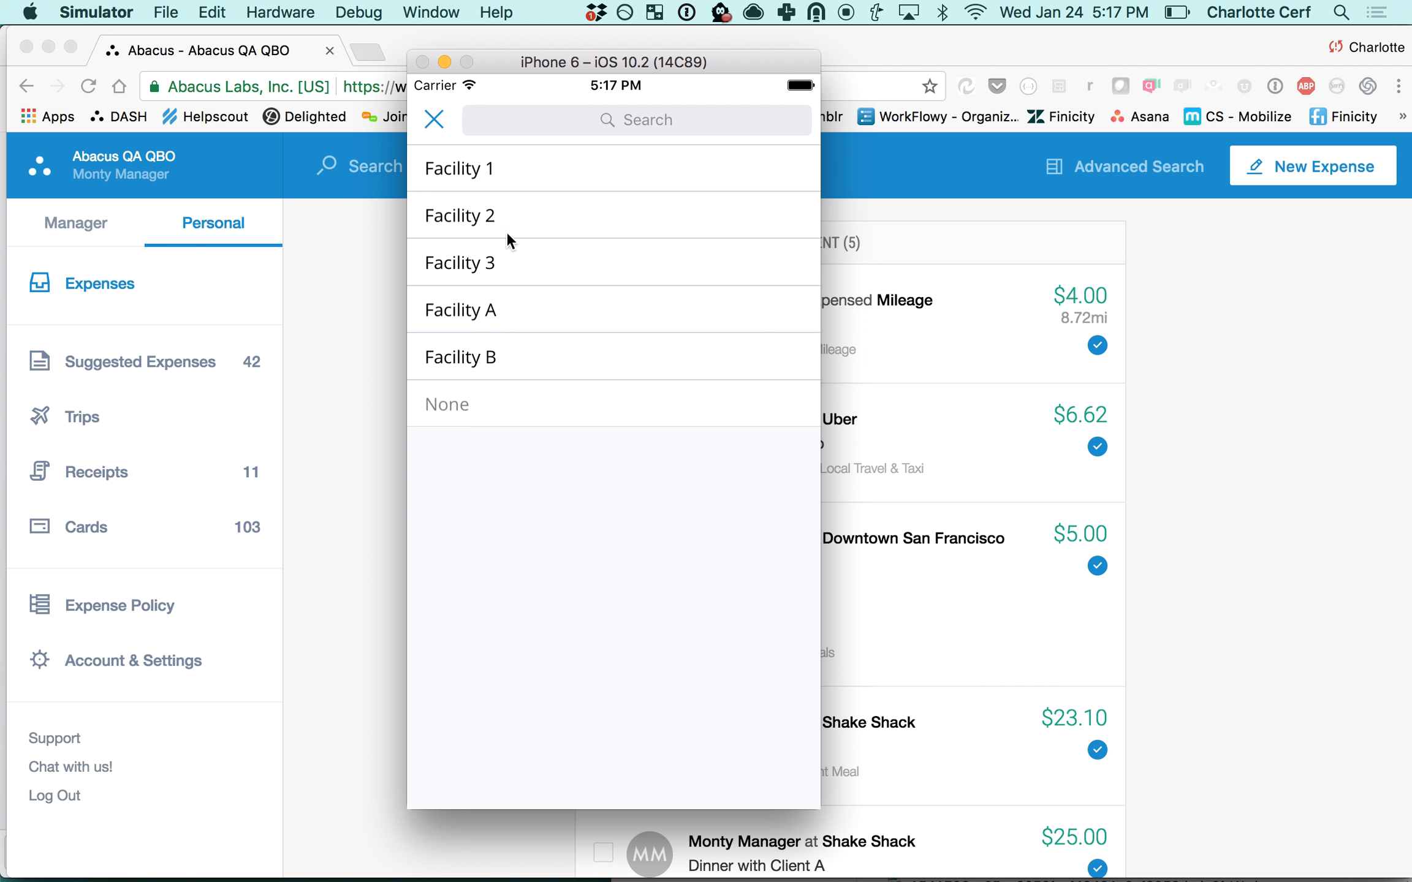
pyautogui.click(483, 174)
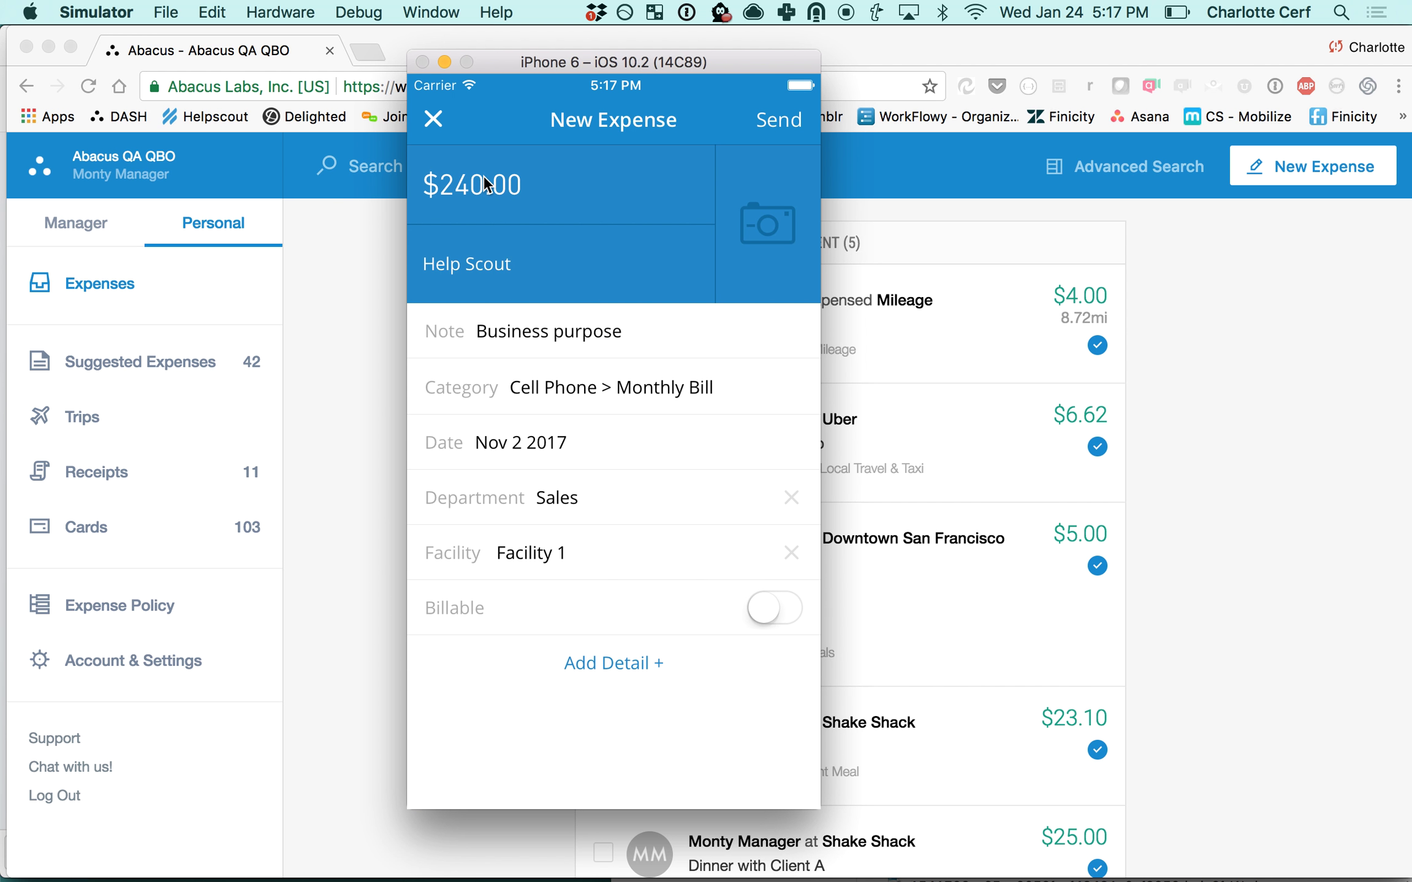
# Step: Attach the third uploaded receipt dated 10/13/17 from the stored receipts to the Help Scout expense, and discard the expense without sending it
pyautogui.click(763, 227)
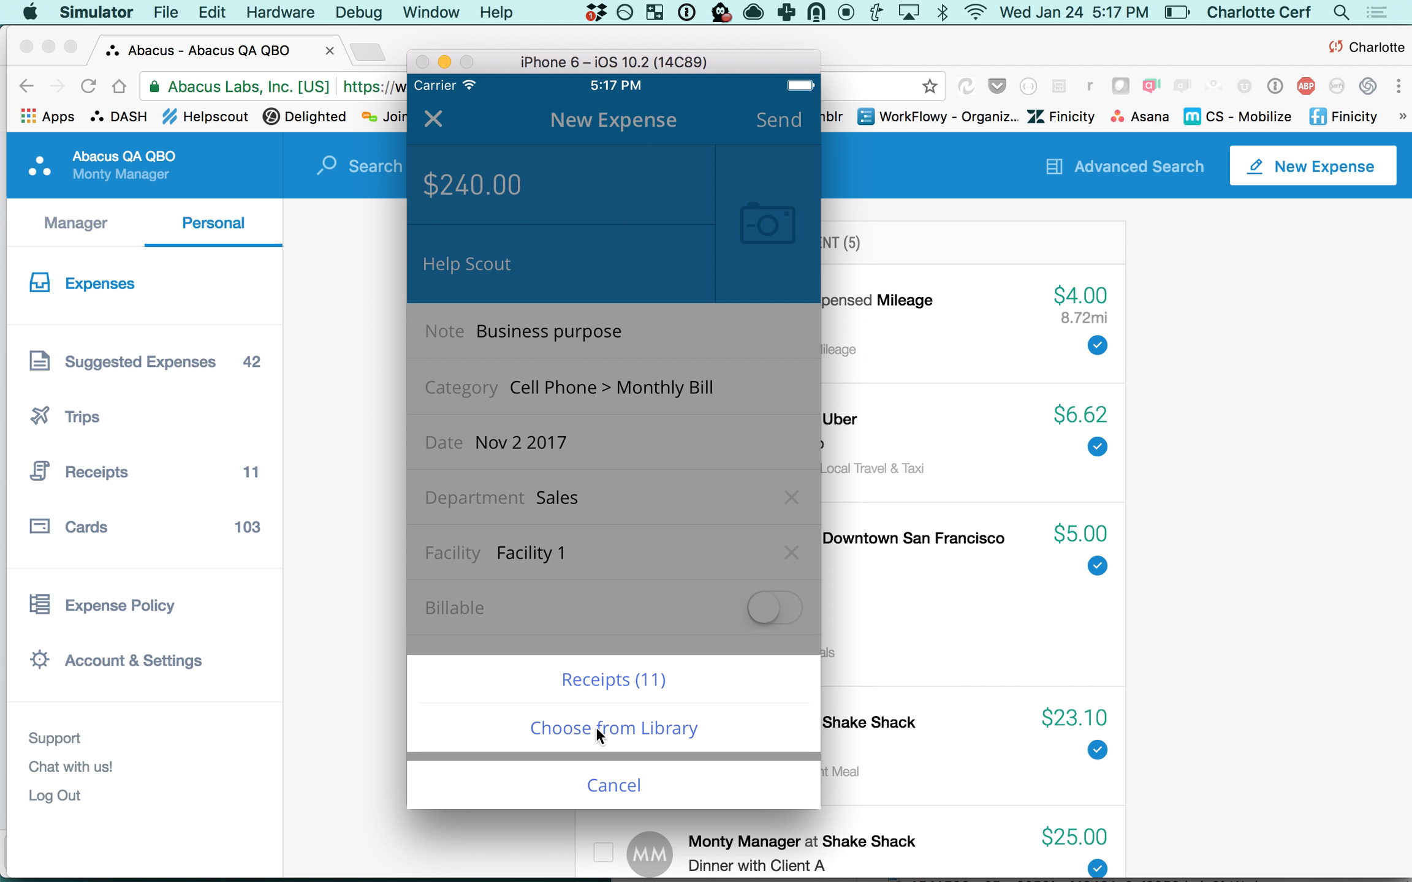
pyautogui.click(590, 685)
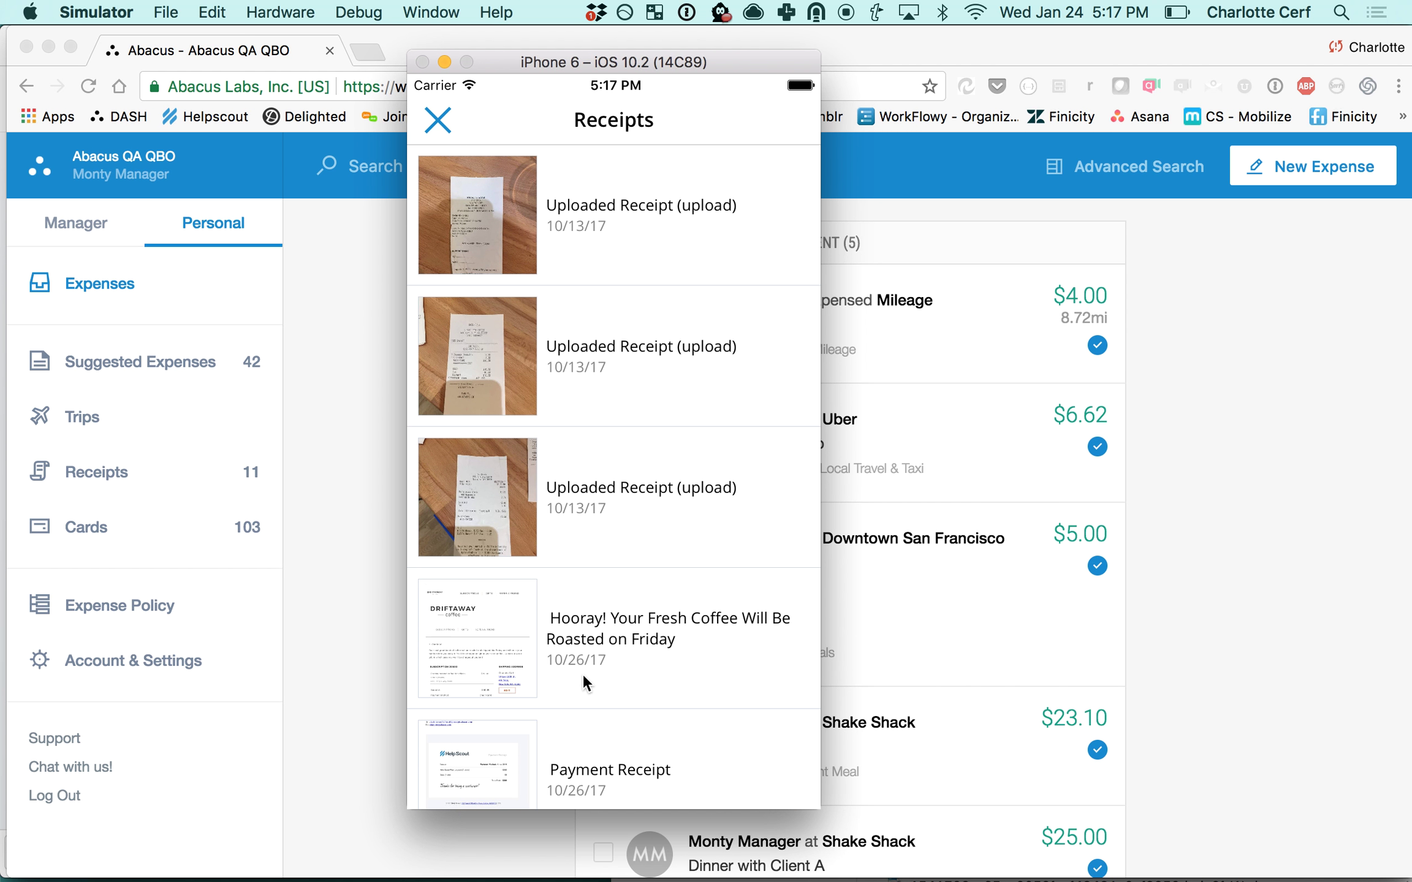
pyautogui.click(438, 125)
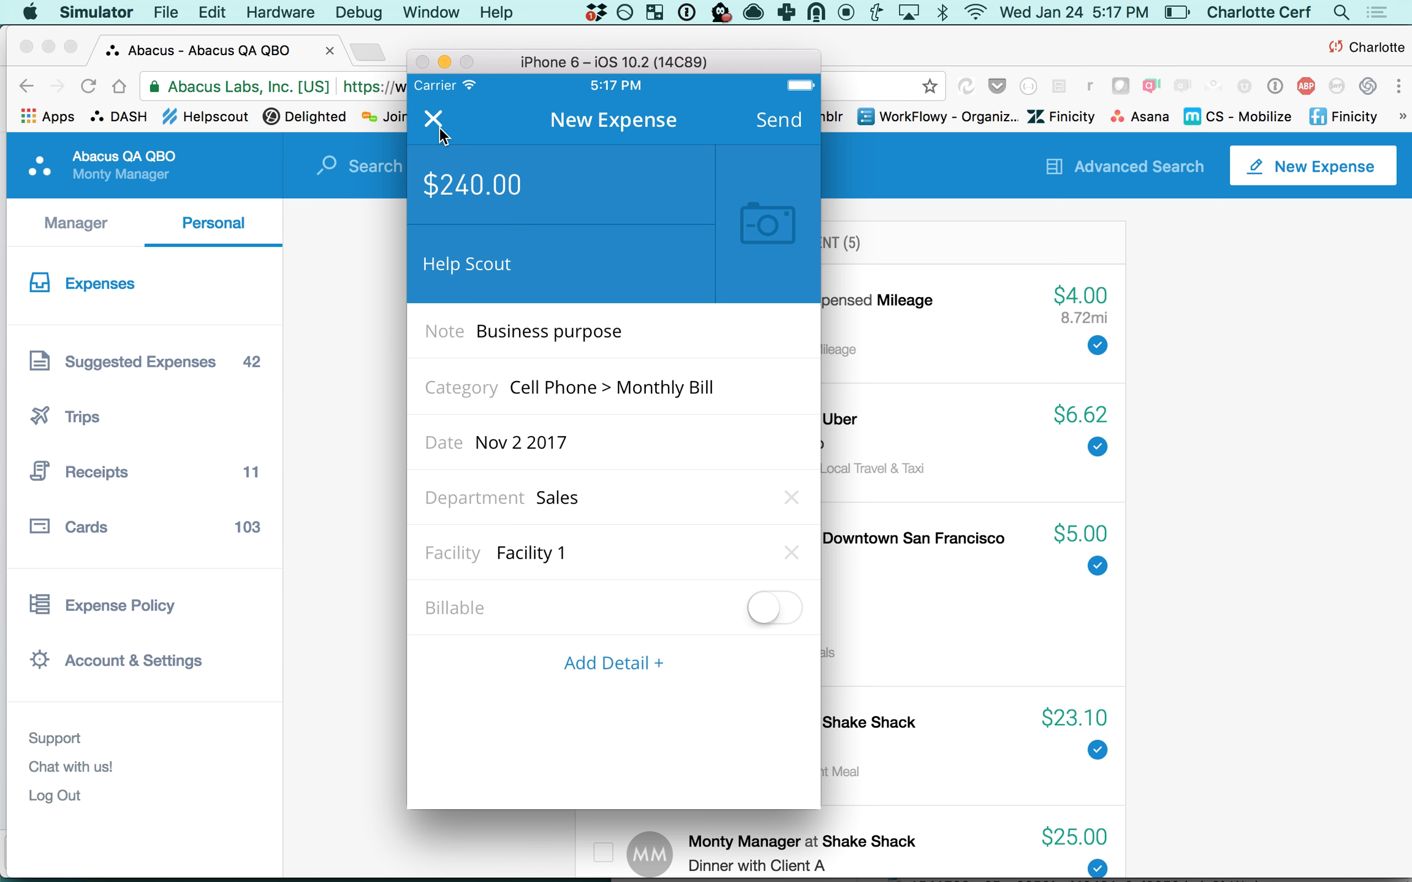
pyautogui.click(775, 238)
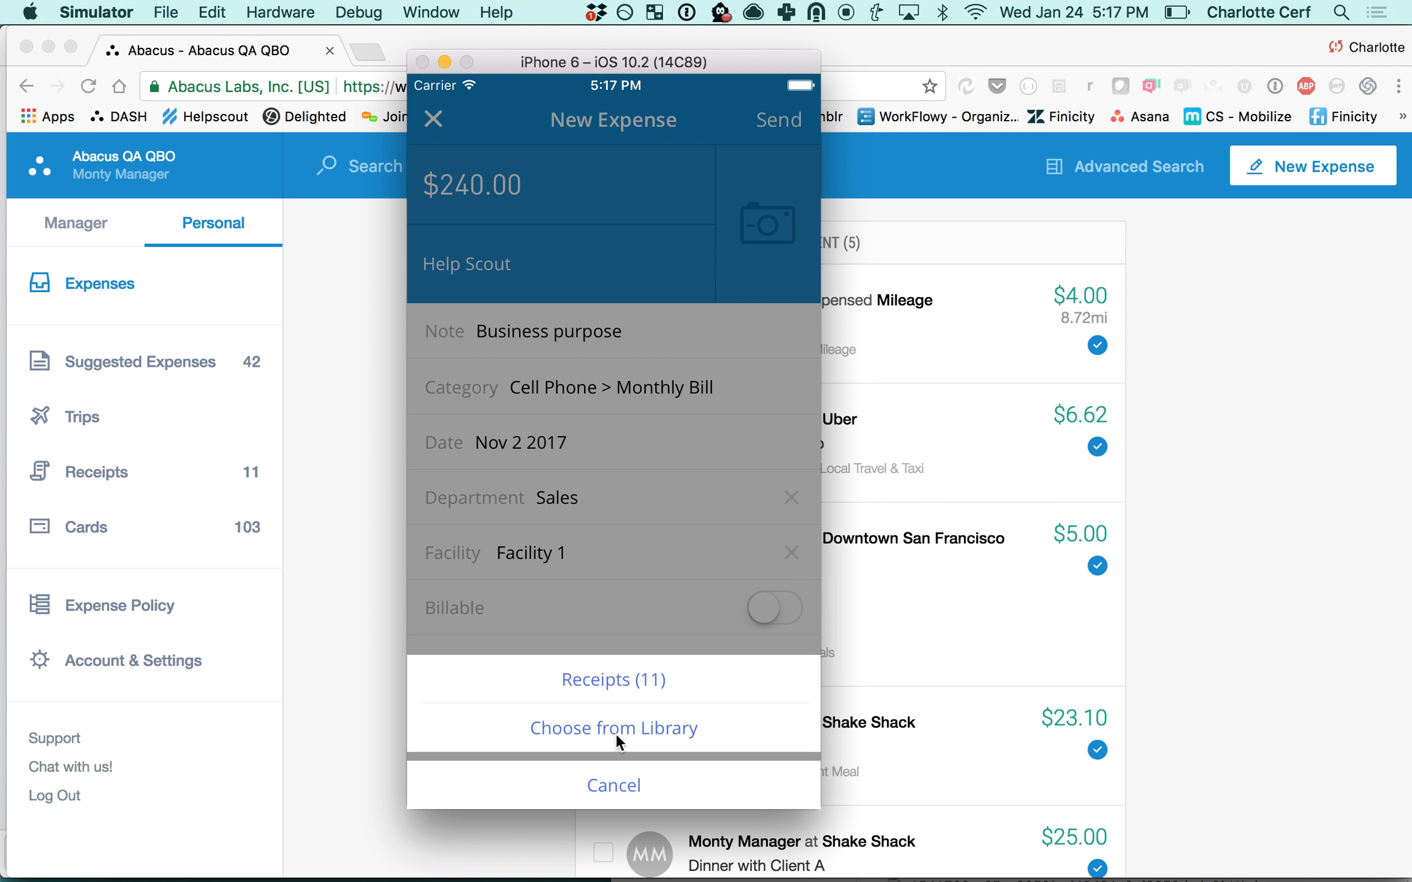
pyautogui.click(613, 684)
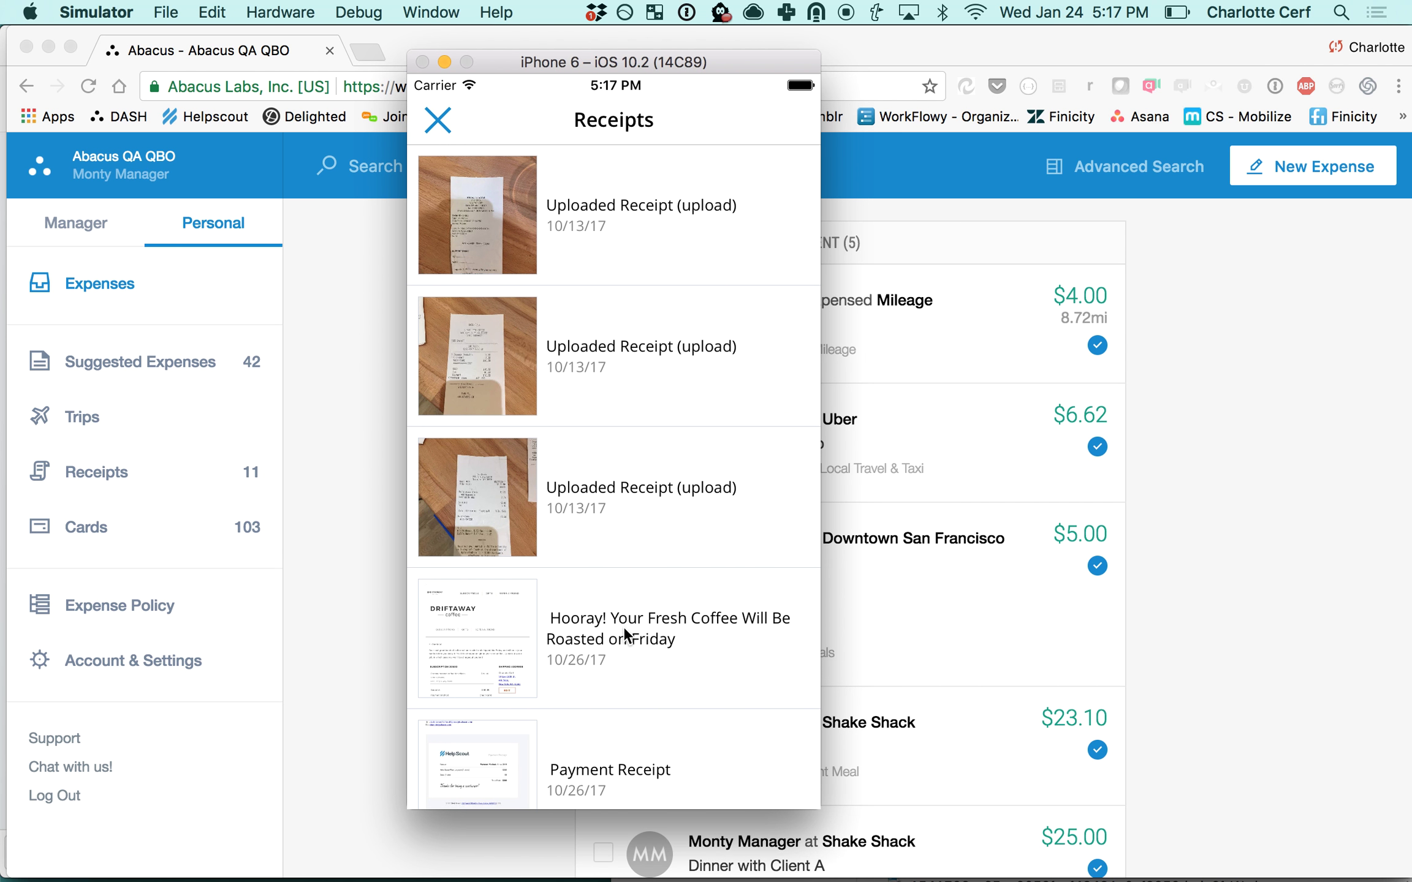
pyautogui.click(643, 486)
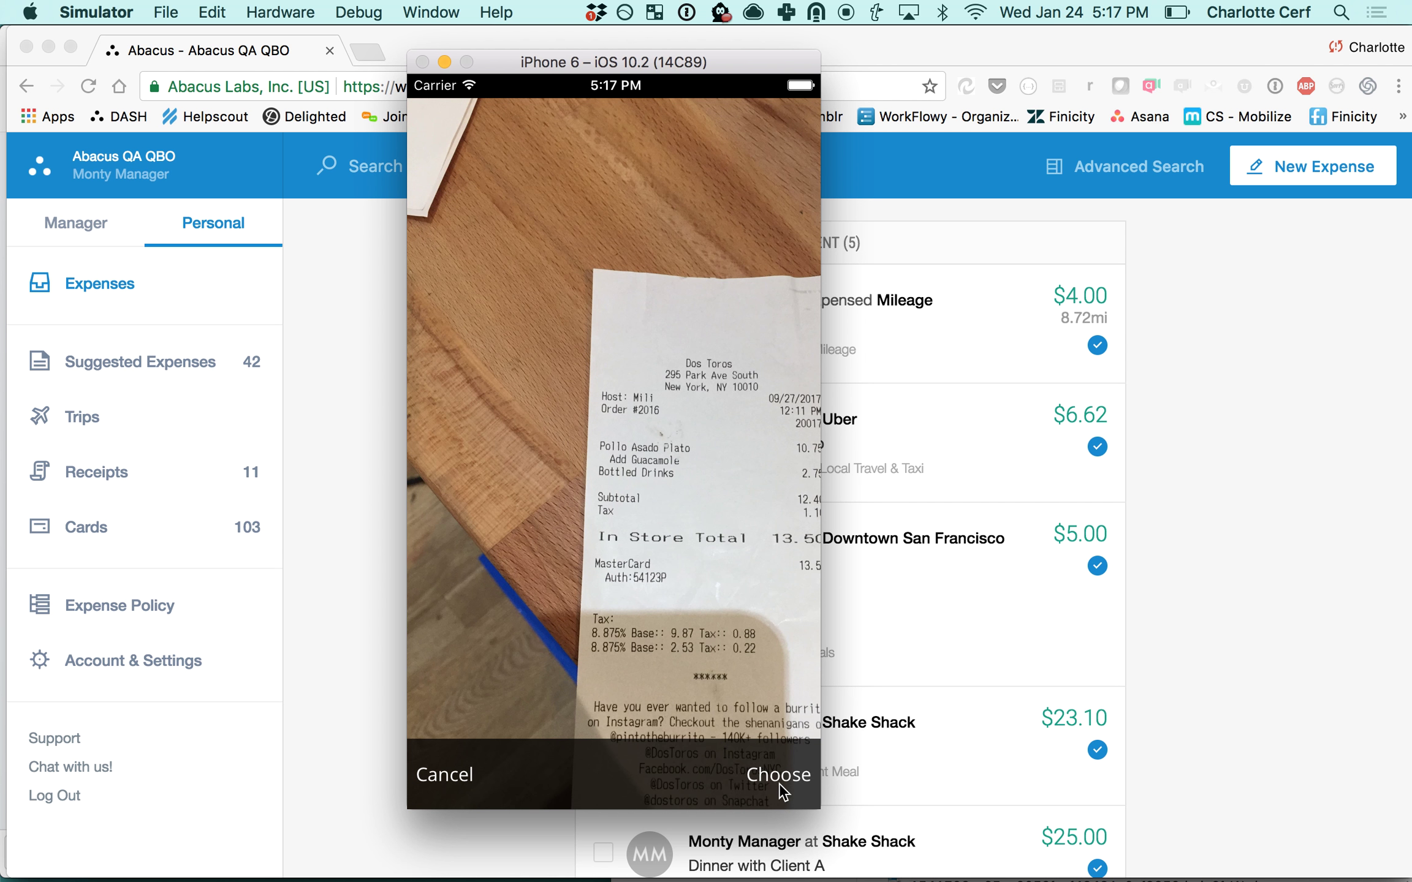
pyautogui.click(779, 778)
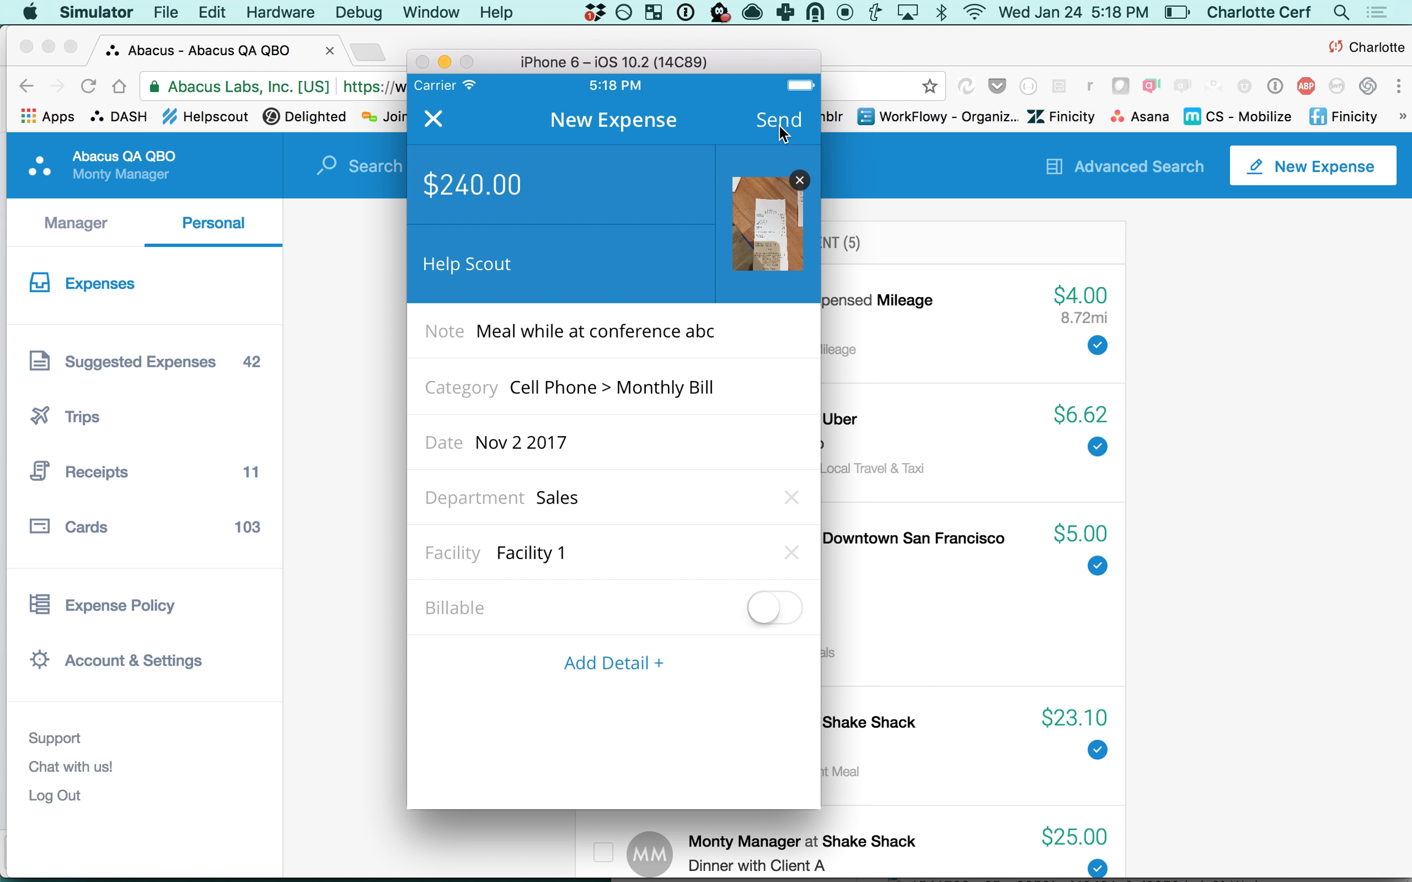
pyautogui.click(432, 118)
pyautogui.click(587, 735)
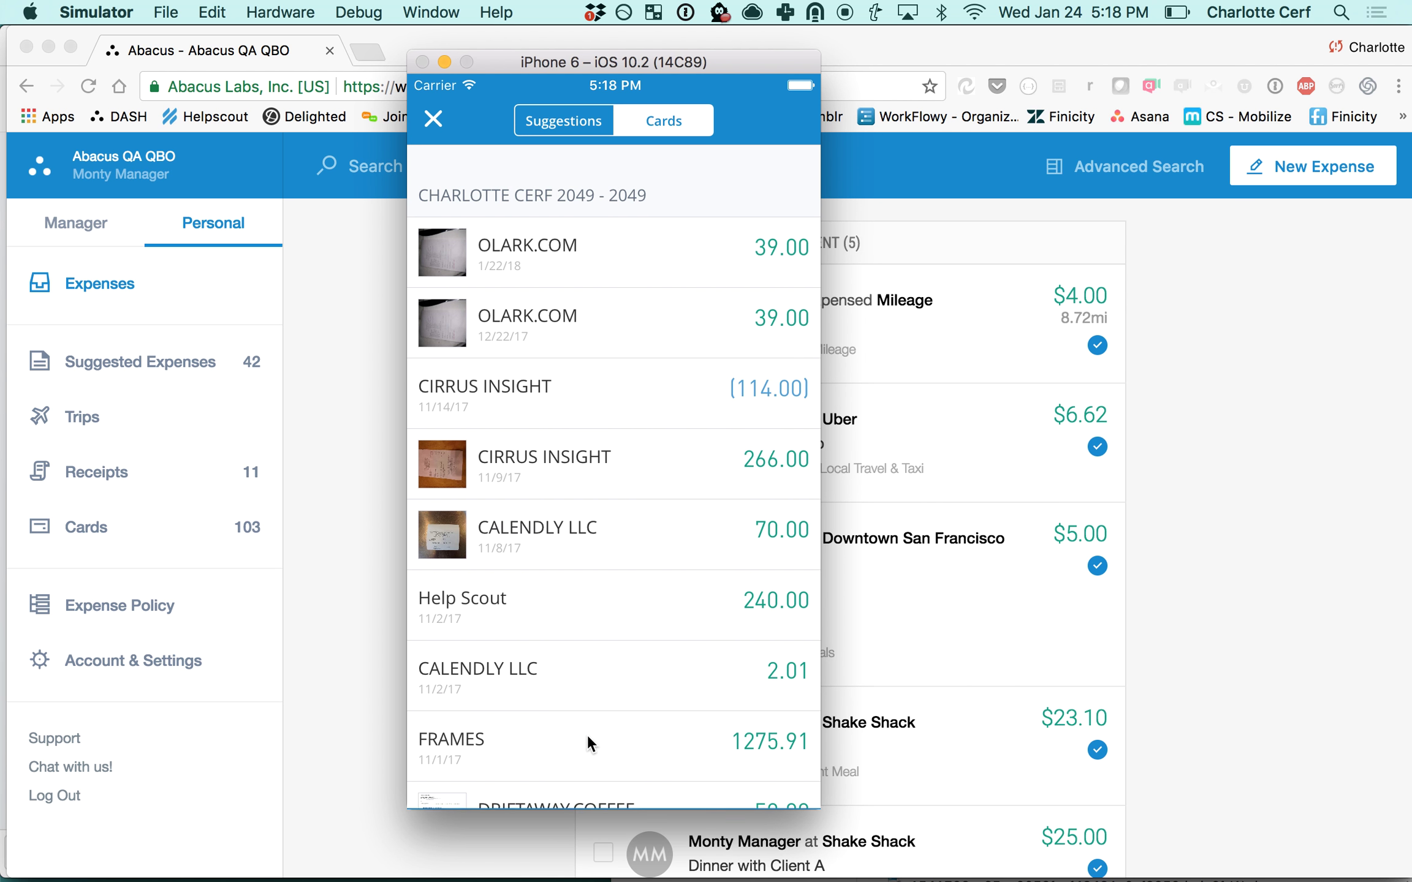
# Step: View the $70.00 CALENDLY LLC entry with its receipt among the suggestions, and discard the expense form
pyautogui.click(534, 125)
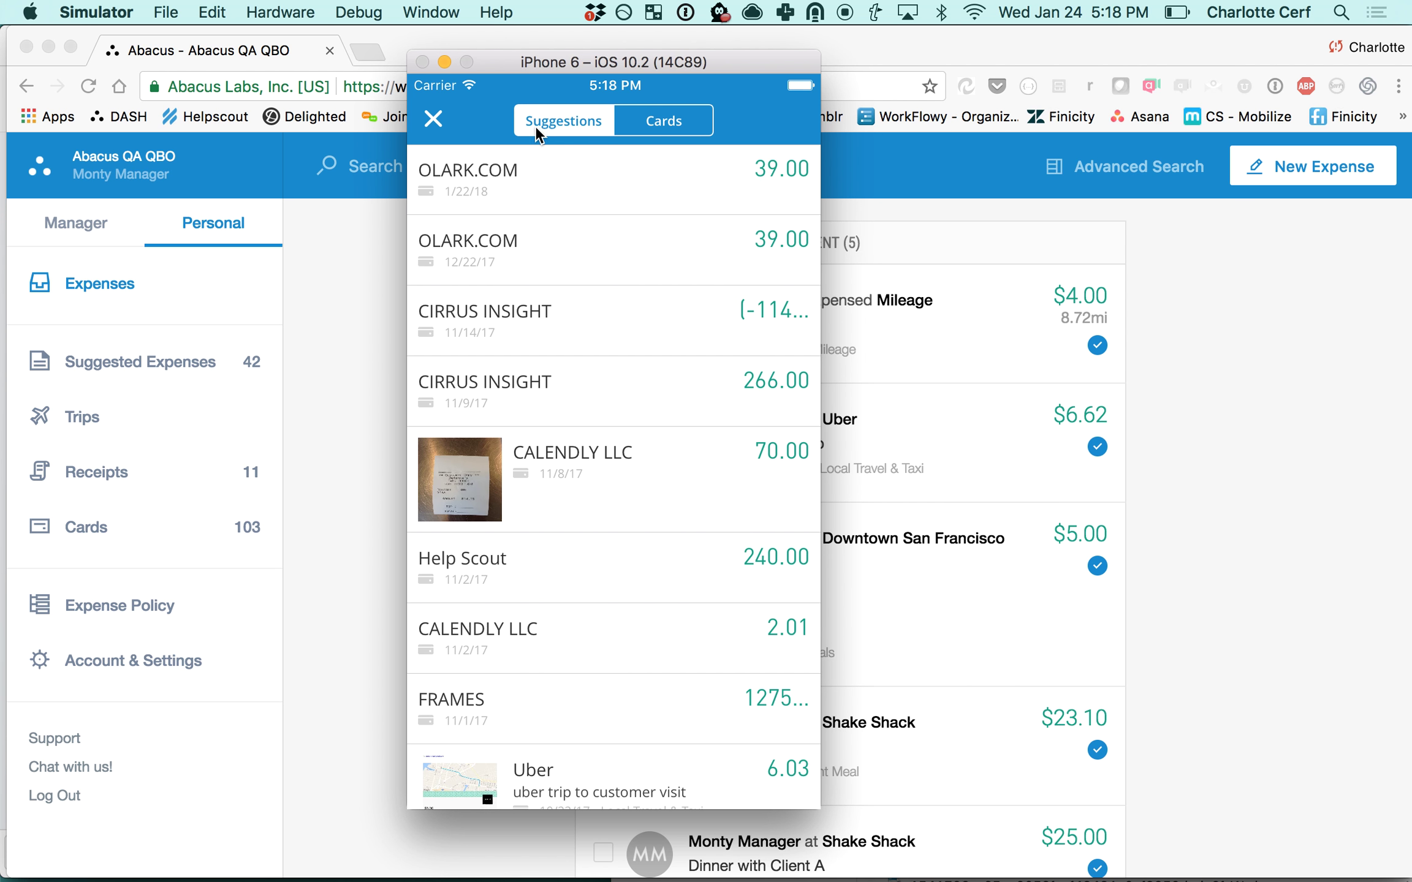
pyautogui.click(651, 473)
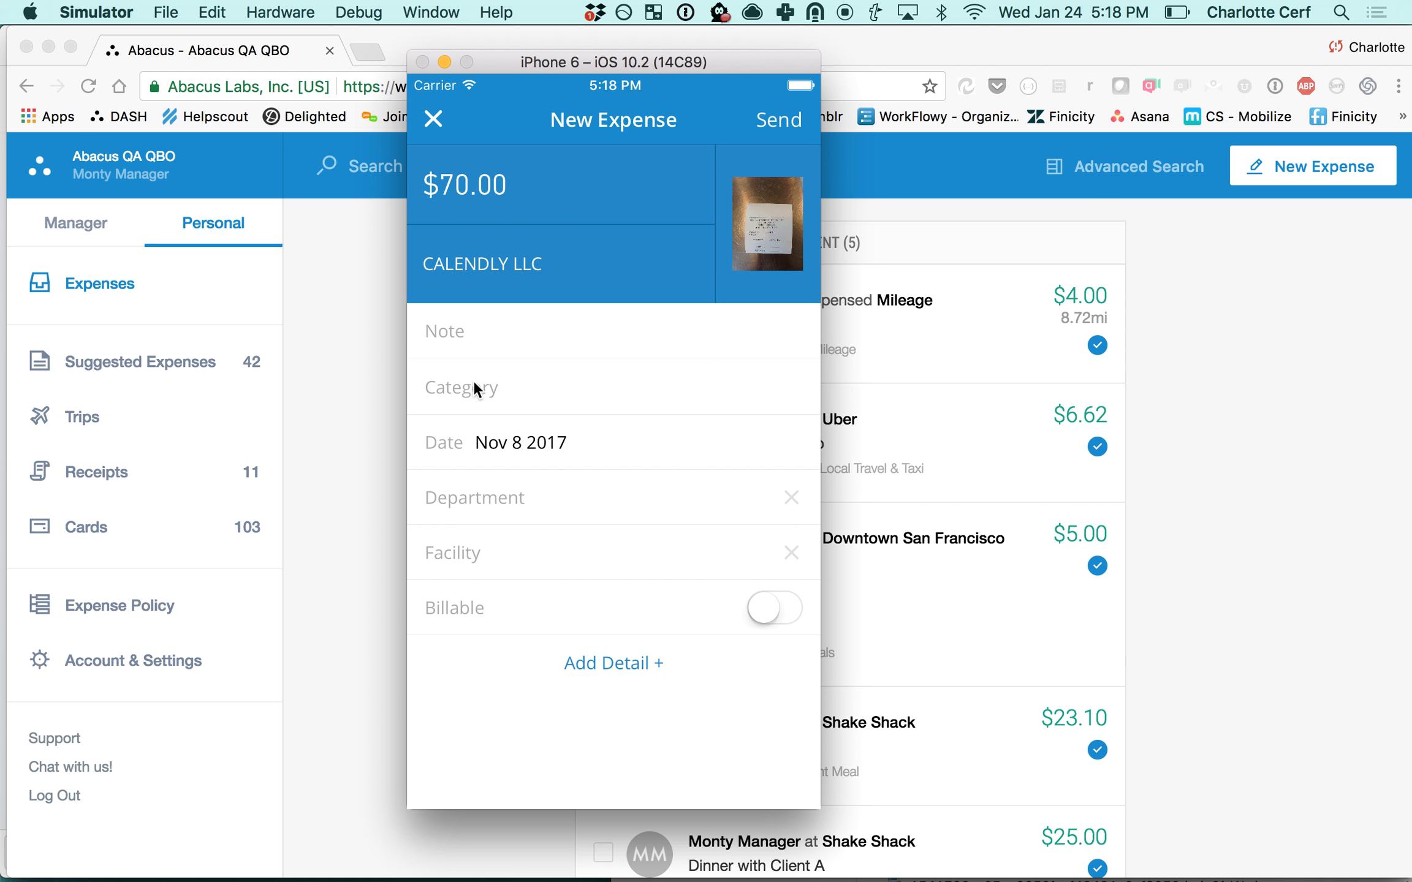
pyautogui.click(433, 115)
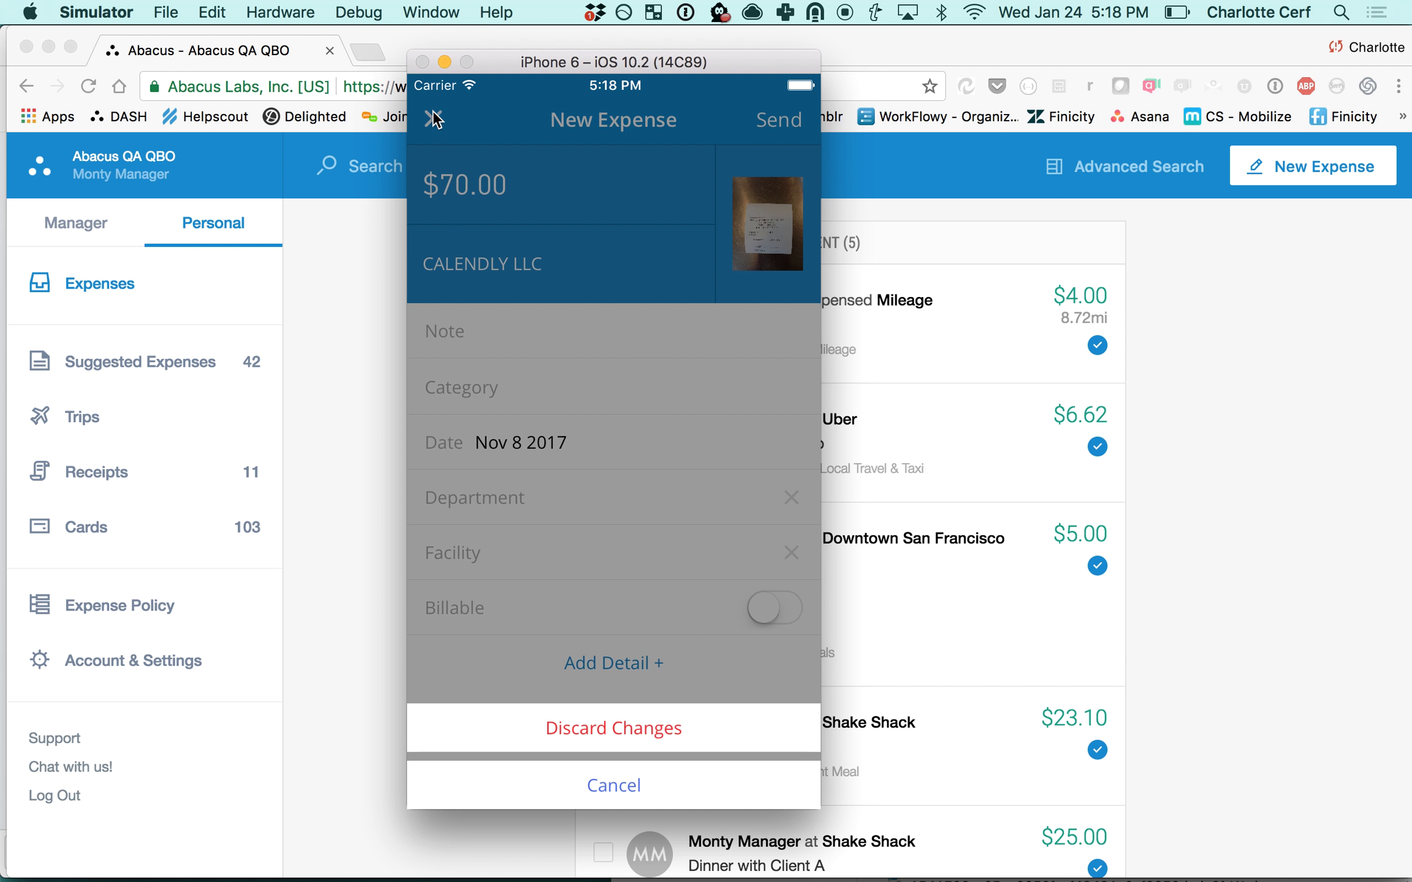
pyautogui.click(554, 718)
# Step: Open the $6.03 Uber suggestion, set department Sales and facility Facility A, and discard the changes without sending
pyautogui.moveTo(551, 736); pyautogui.dragTo(592, 328)
pyautogui.click(574, 466)
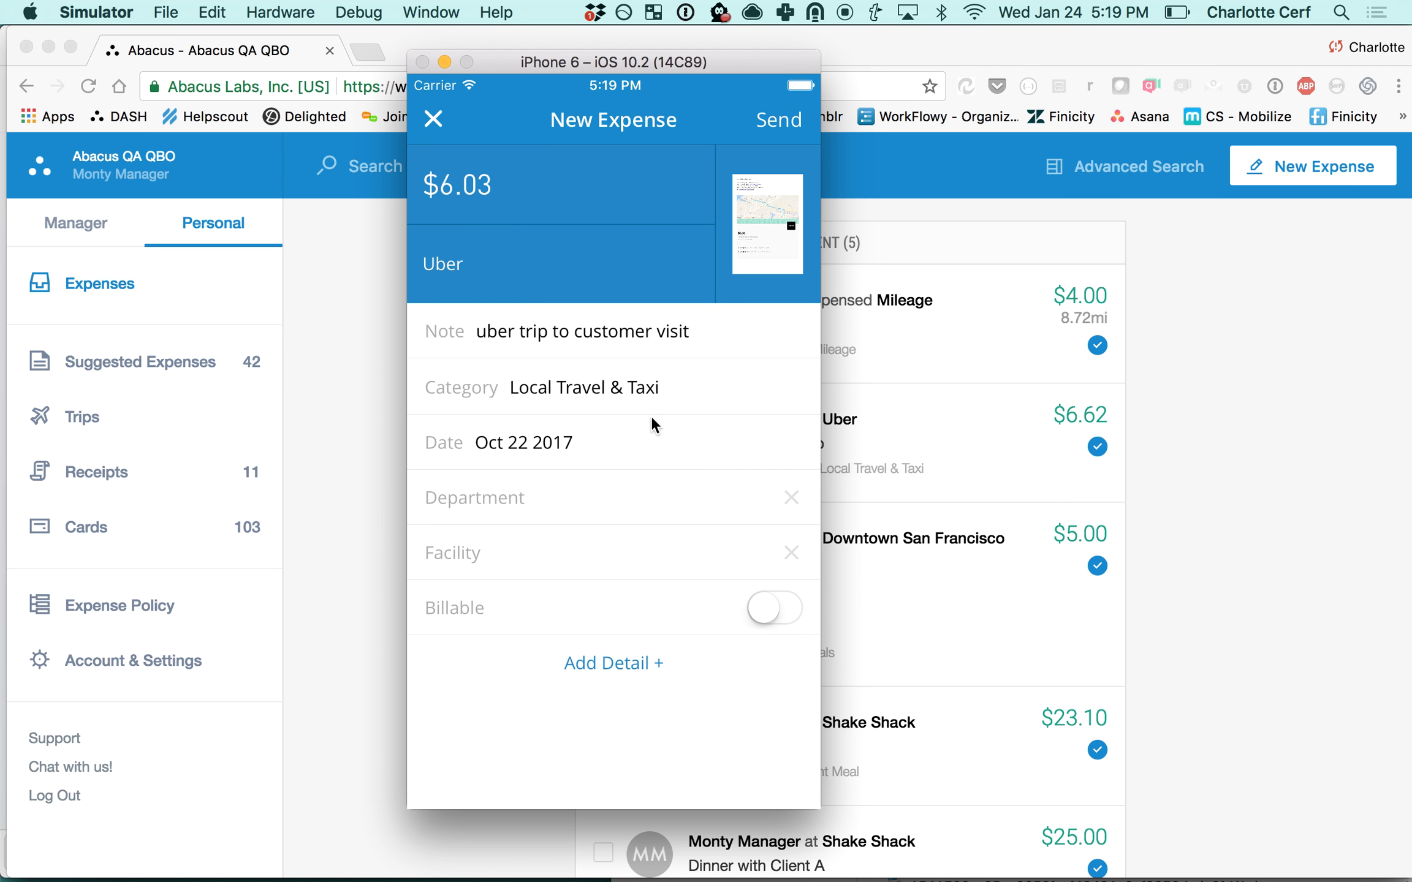
pyautogui.click(555, 518)
pyautogui.click(533, 607)
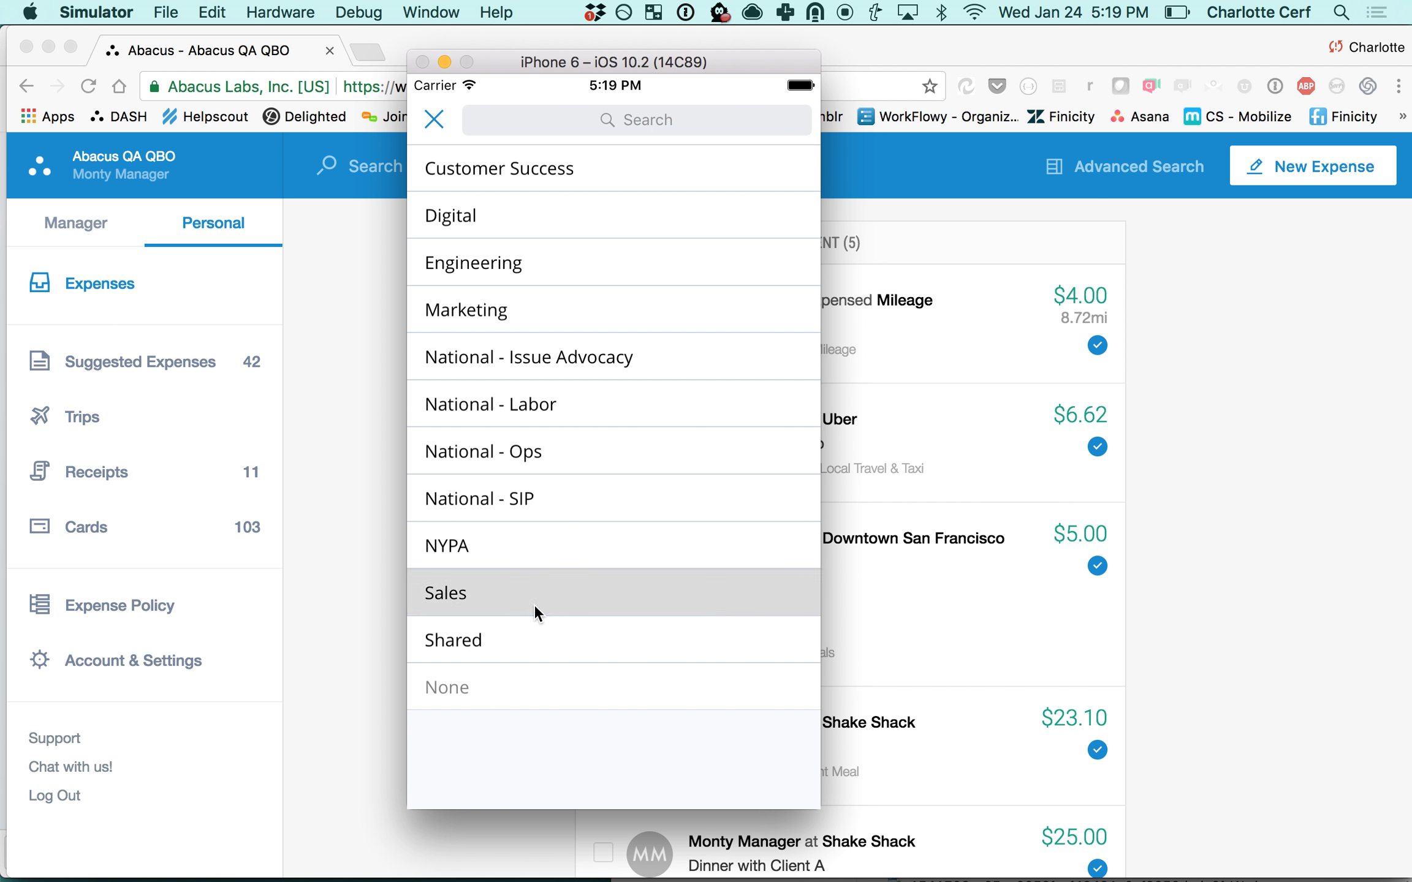
pyautogui.click(526, 568)
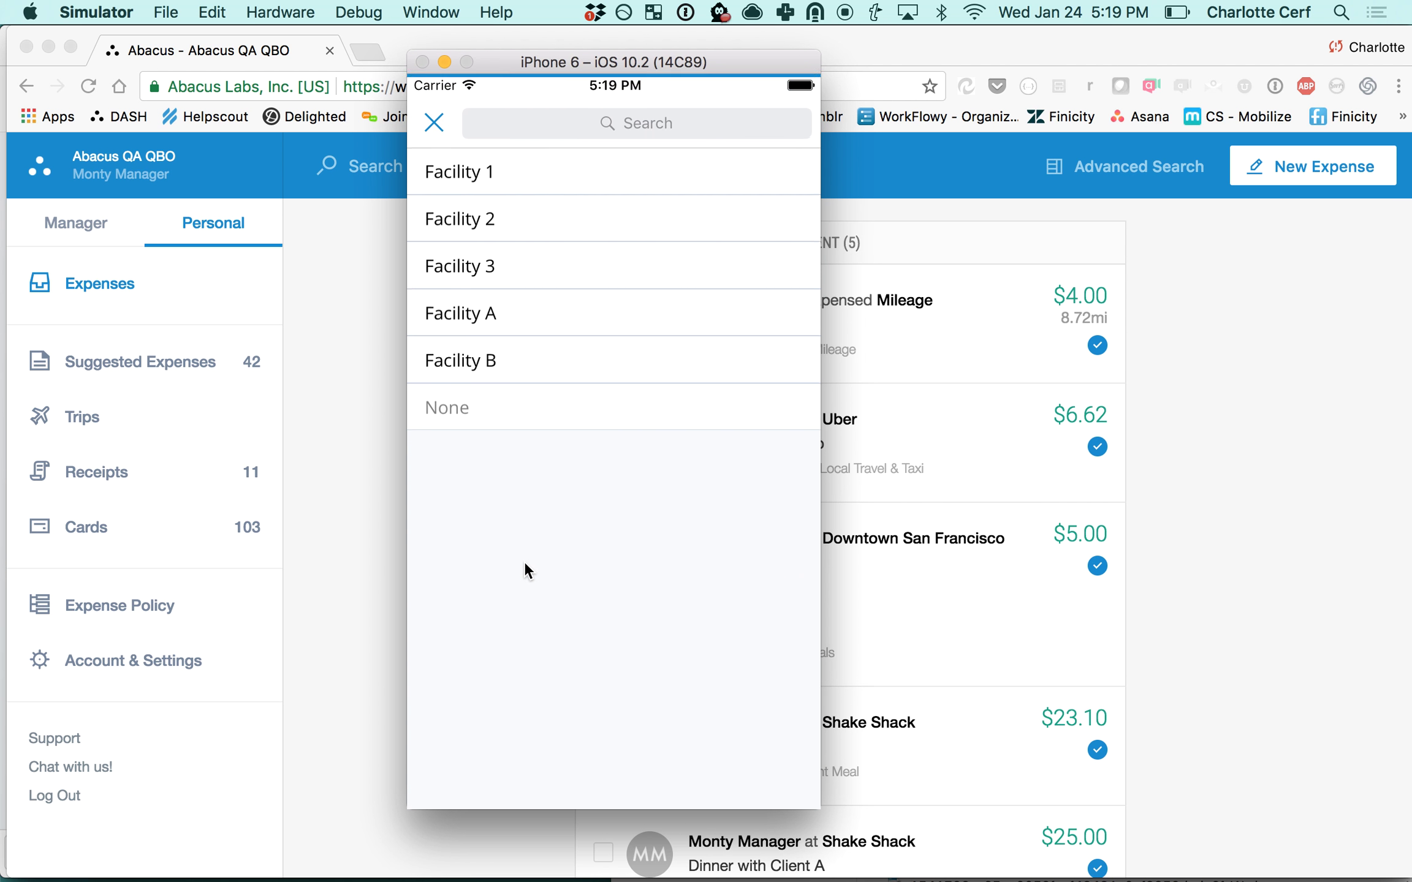
pyautogui.click(514, 303)
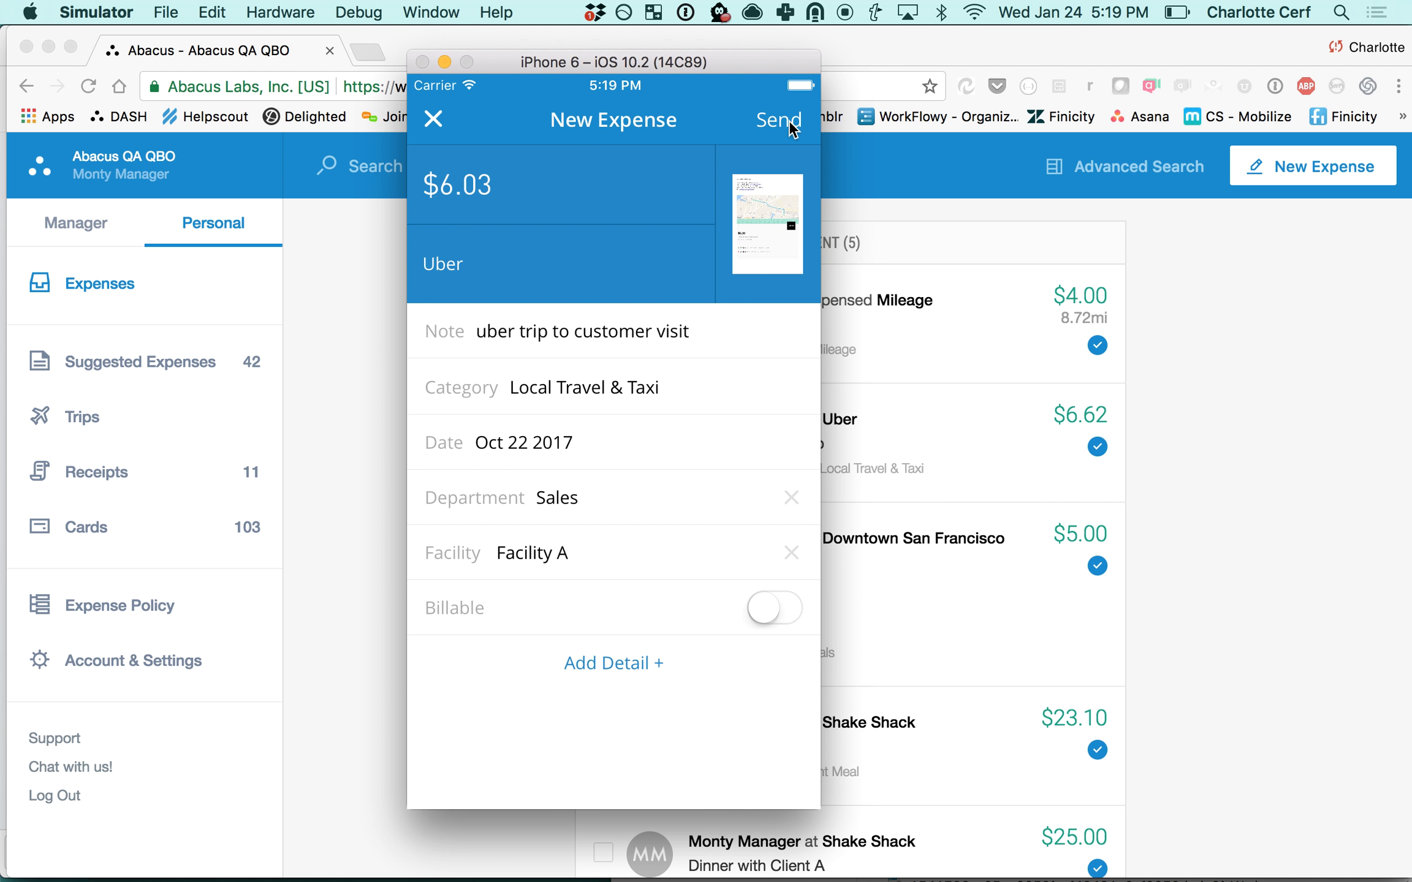
pyautogui.click(437, 123)
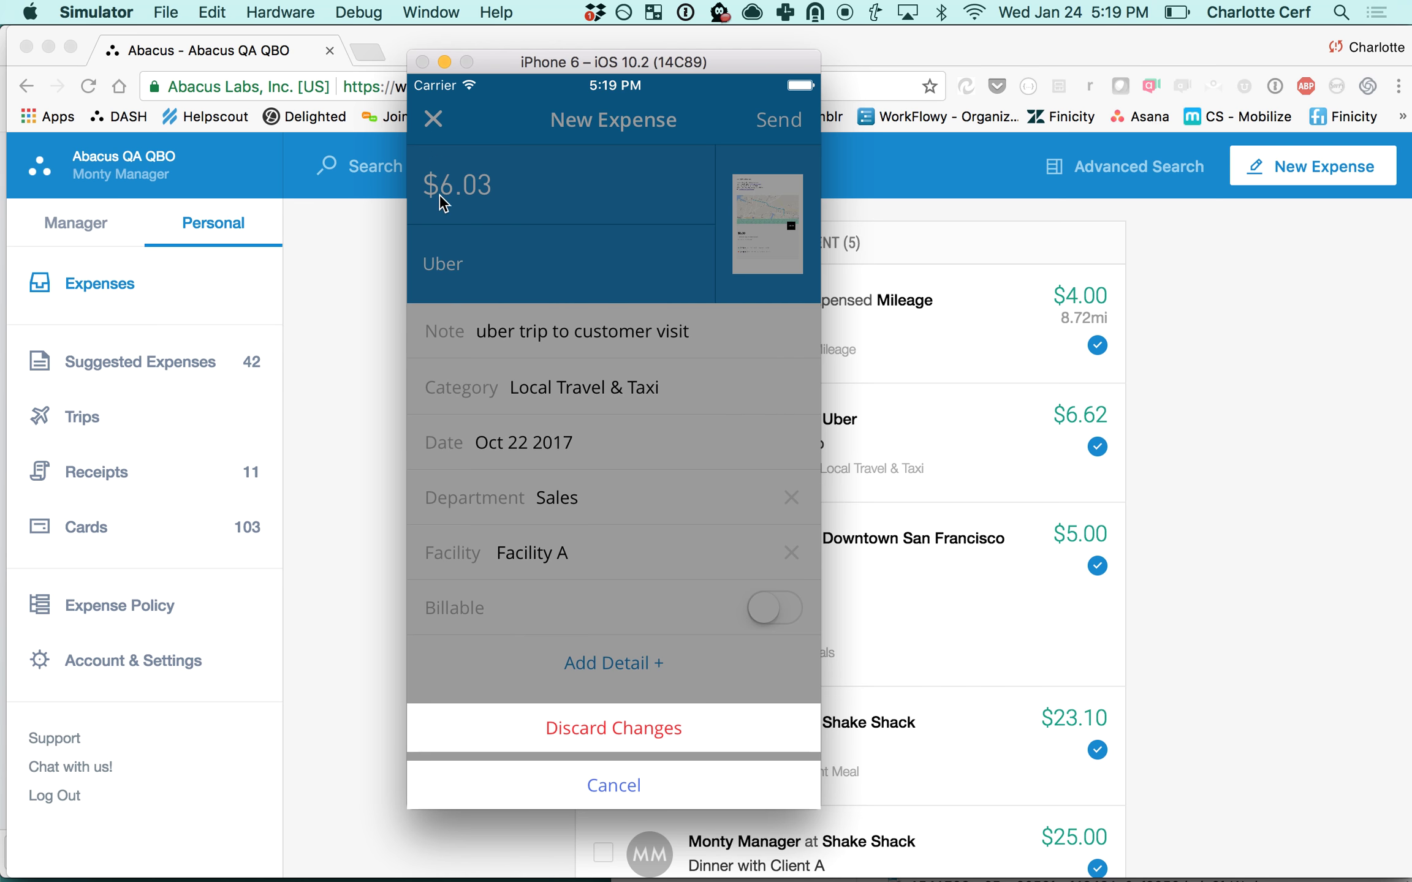
pyautogui.click(563, 752)
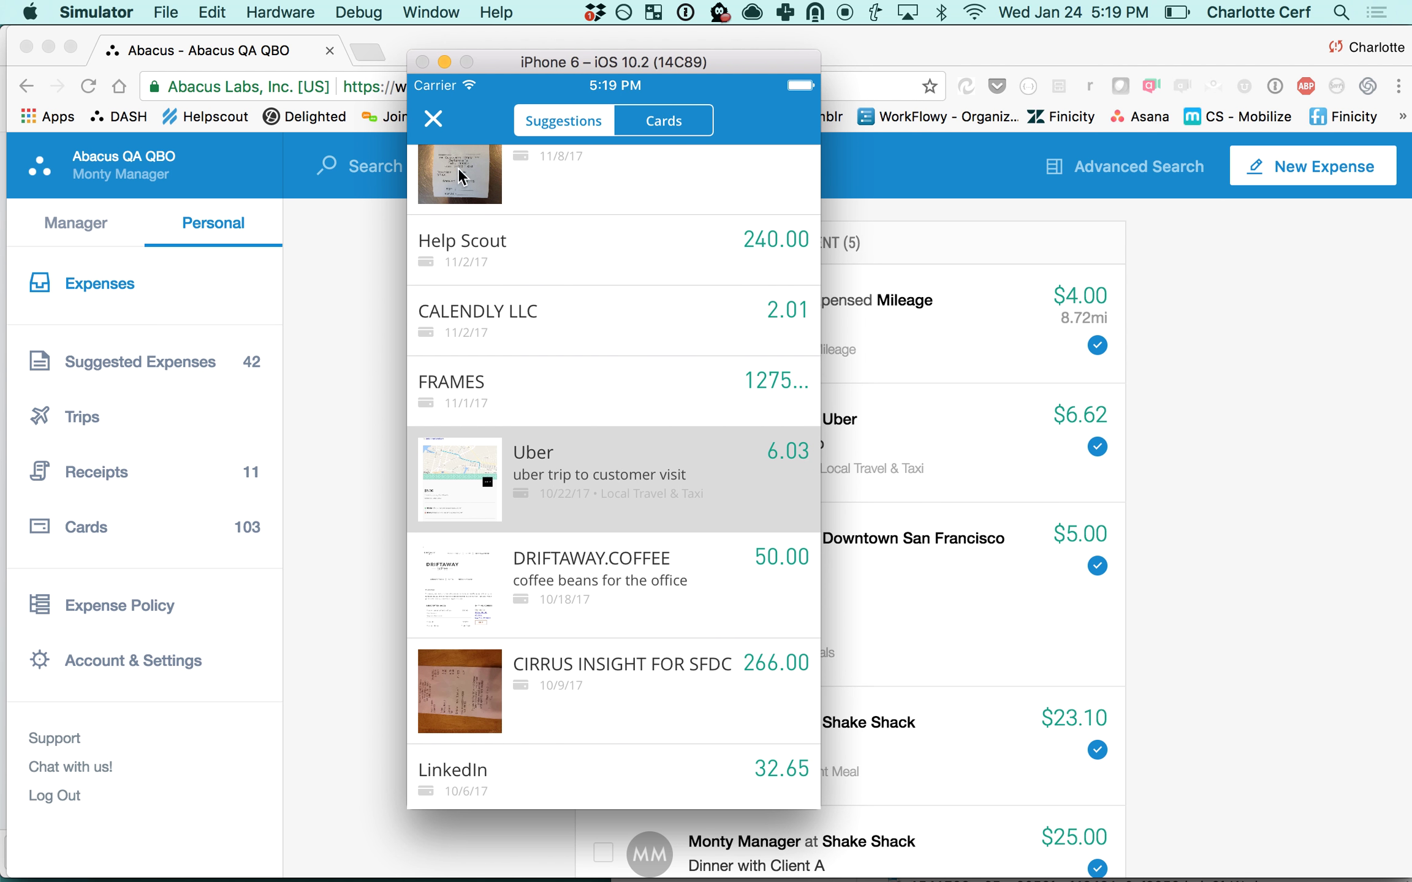
# Step: Leave the suggestions, view a blank new expense form, and close it
pyautogui.click(434, 120)
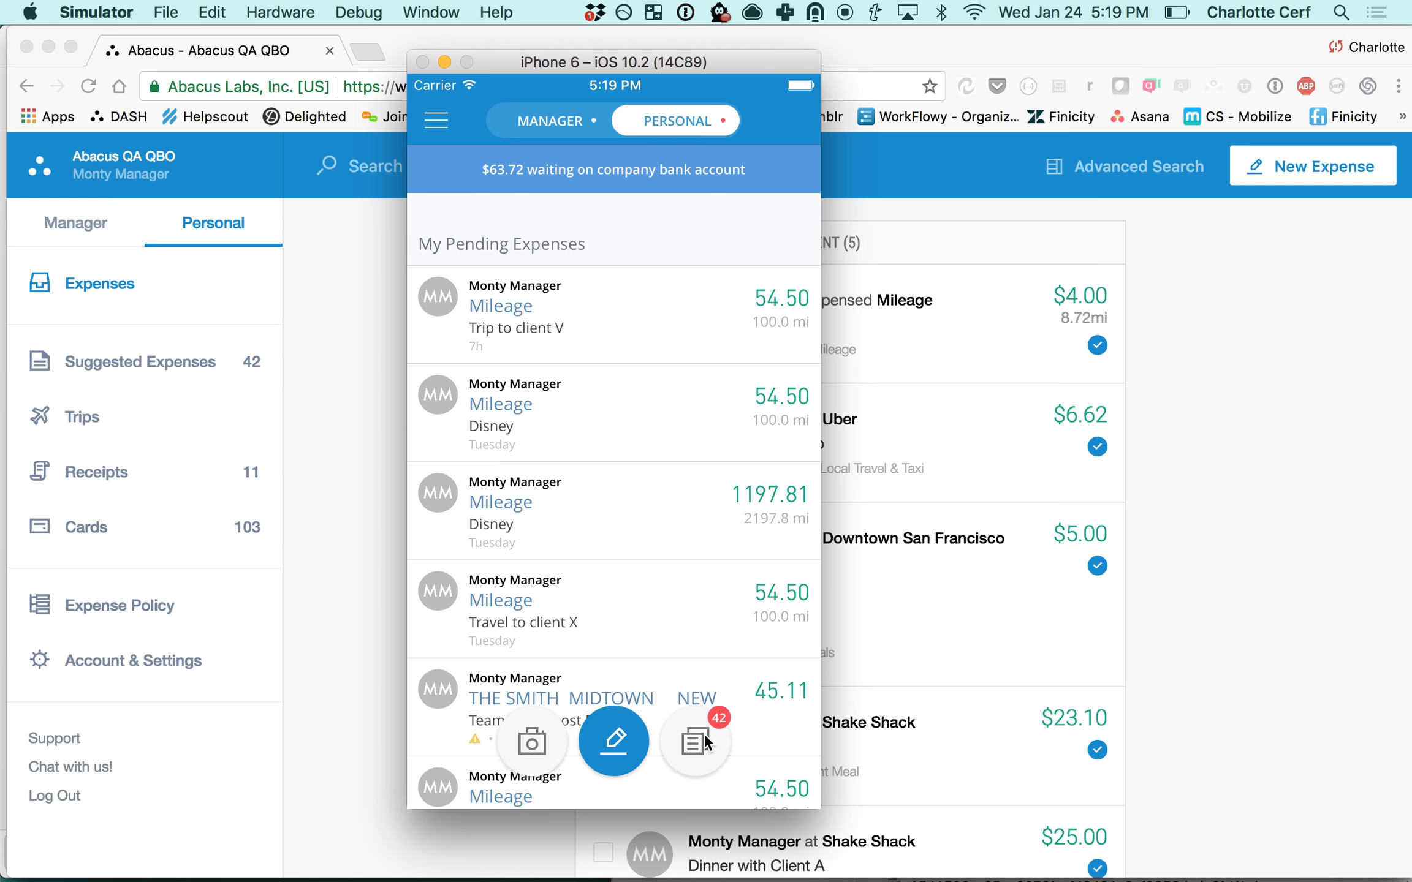
pyautogui.click(615, 740)
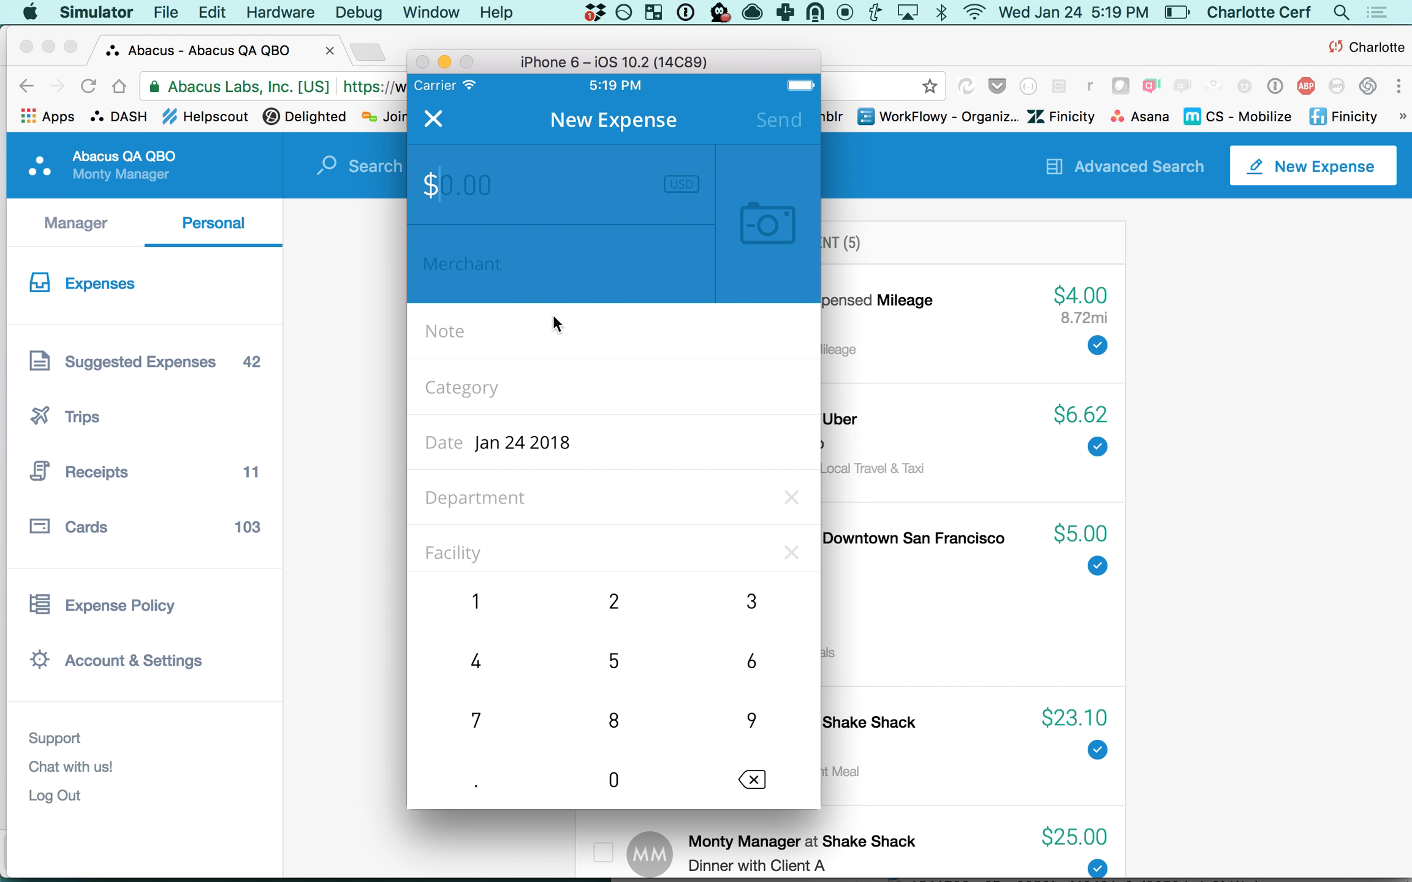
pyautogui.click(432, 119)
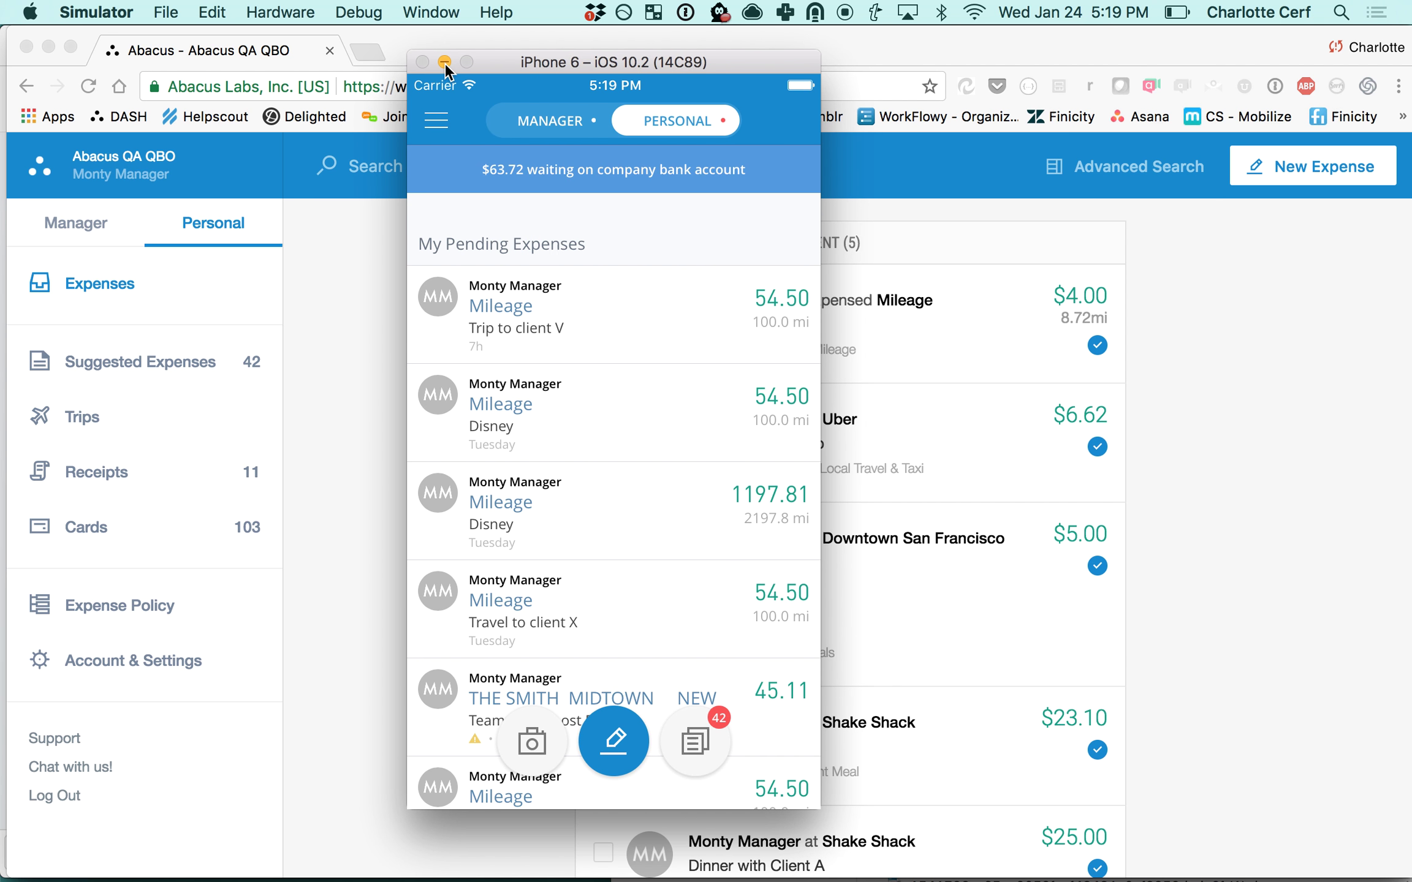
# Step: Switch to the Abacus website in Chrome and look through the Suggested Expenses page
pyautogui.click(330, 338)
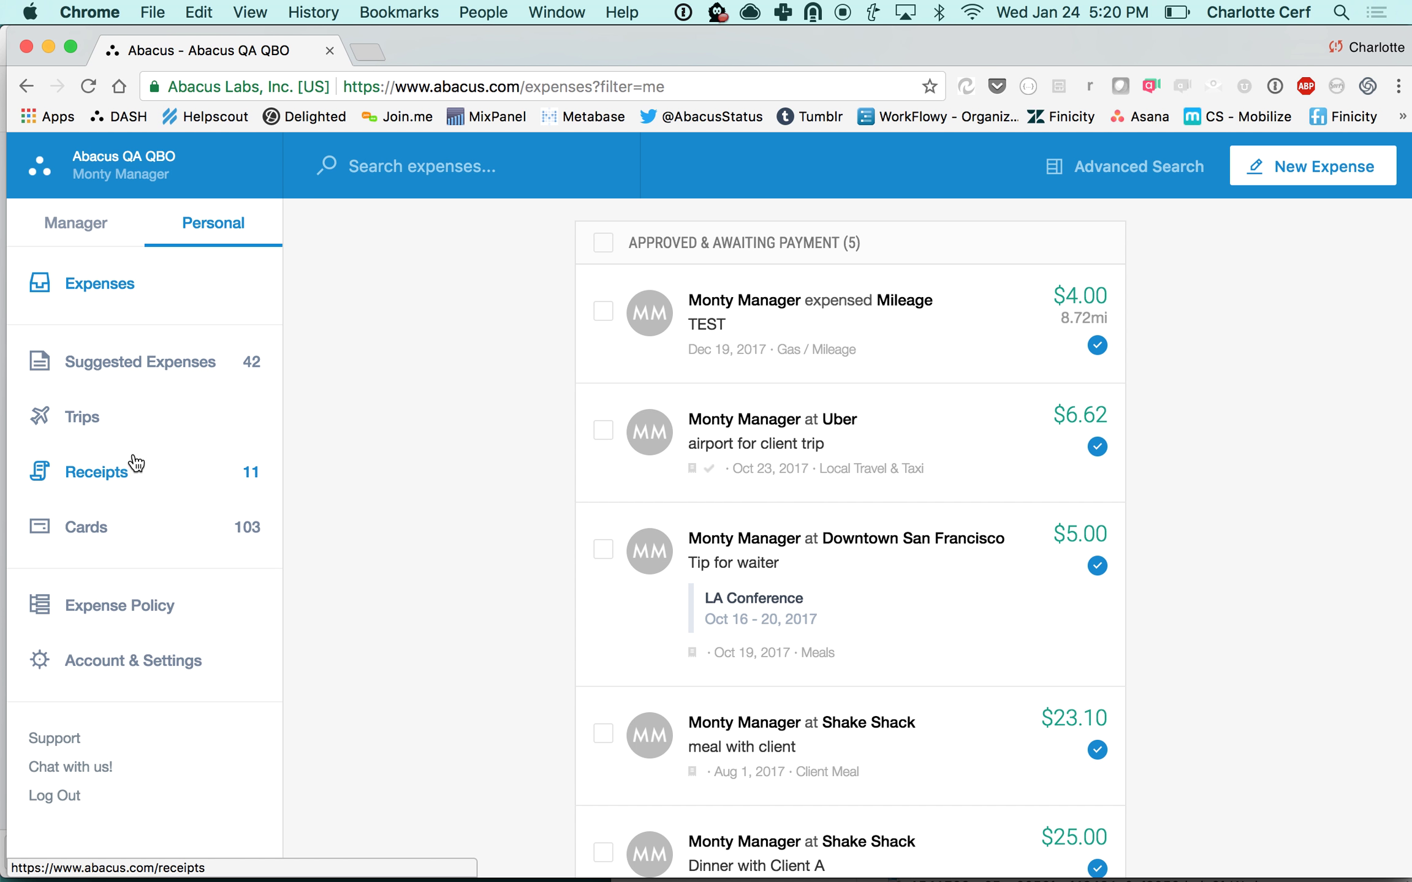
pyautogui.click(166, 364)
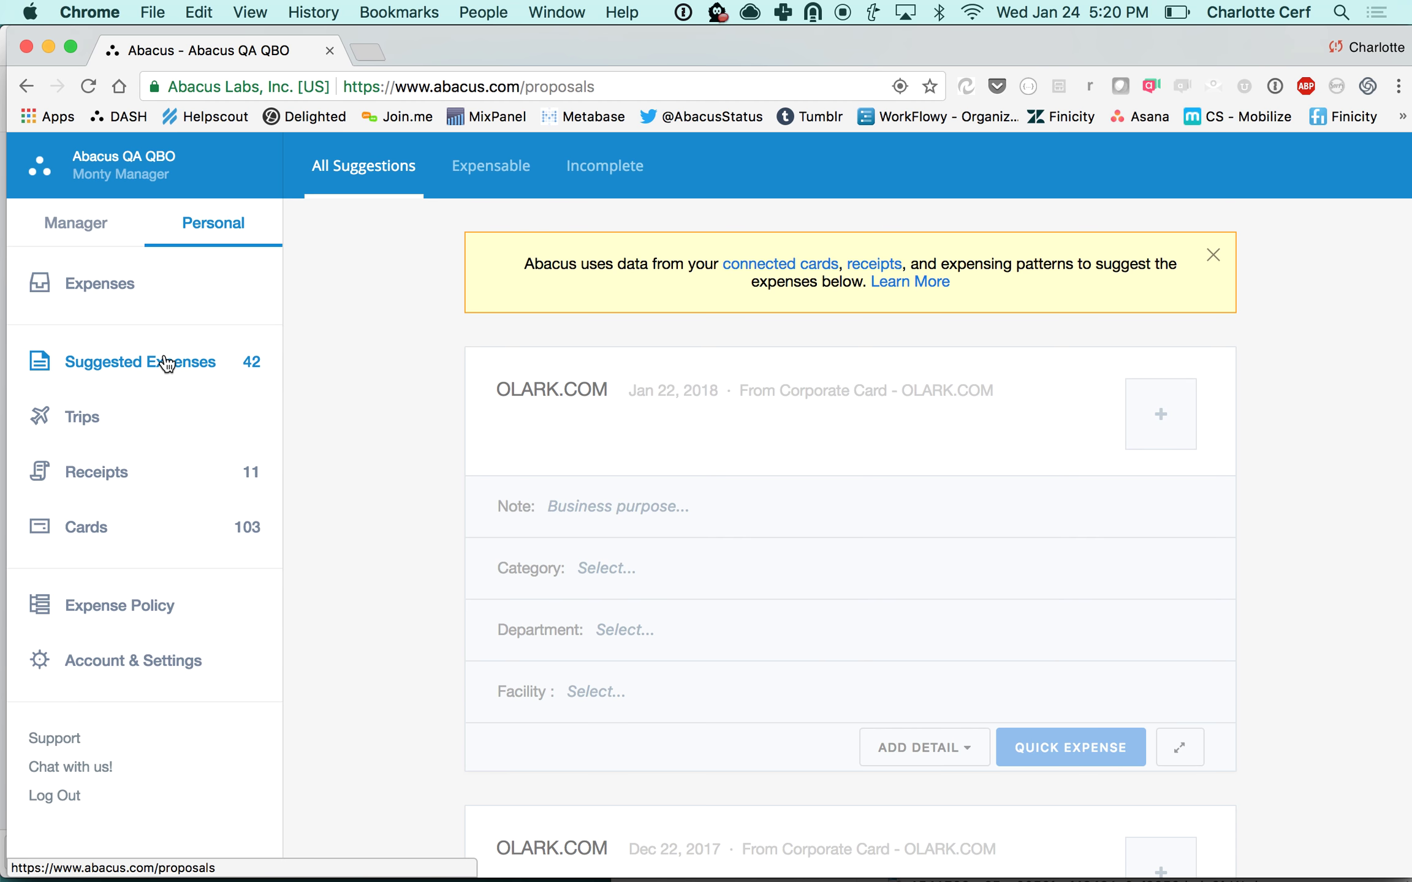
pyautogui.scroll(-3, 375, 557)
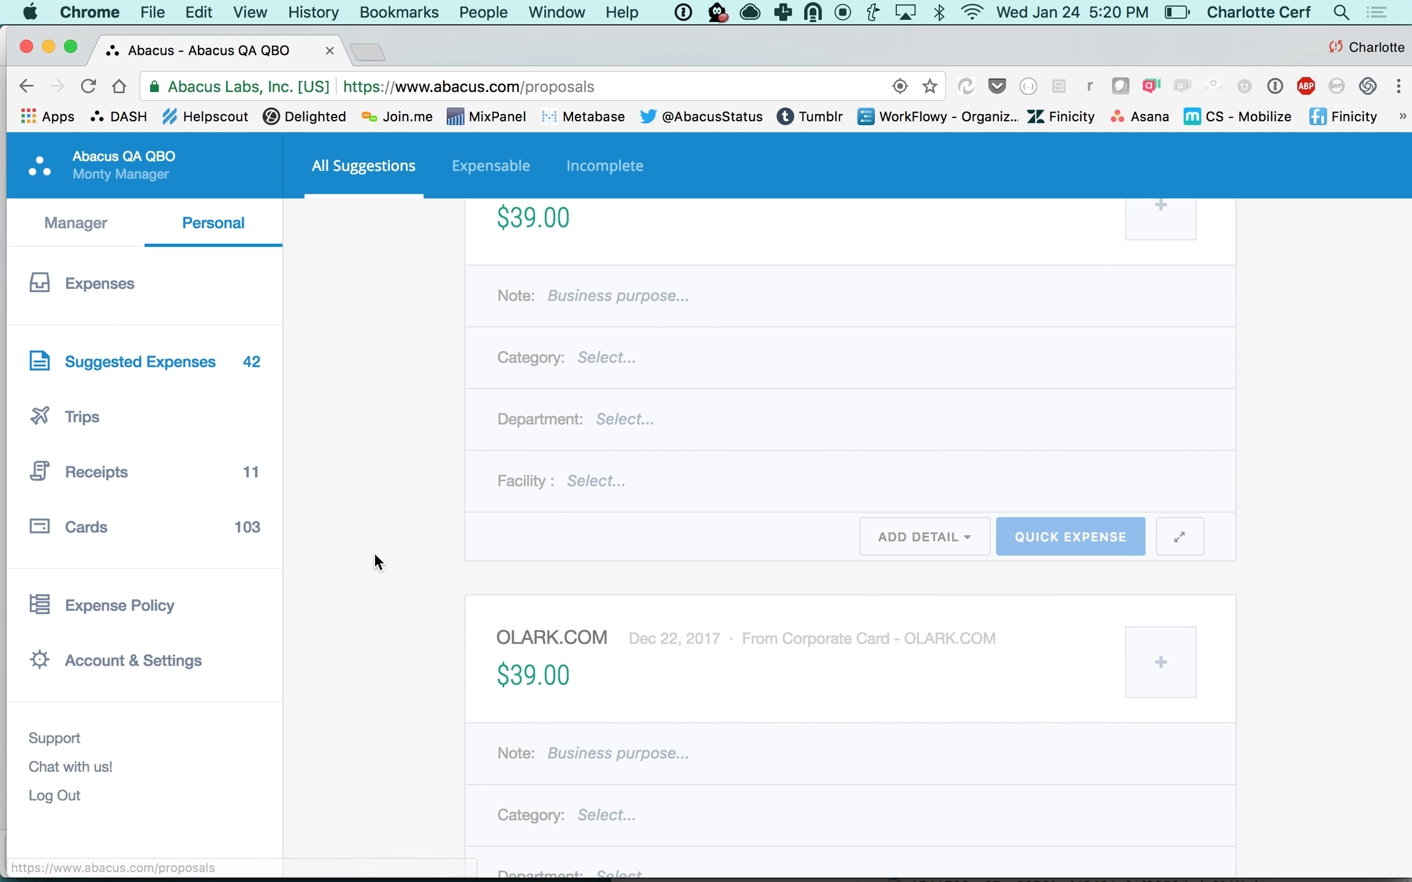
pyautogui.scroll(-2, 375, 576)
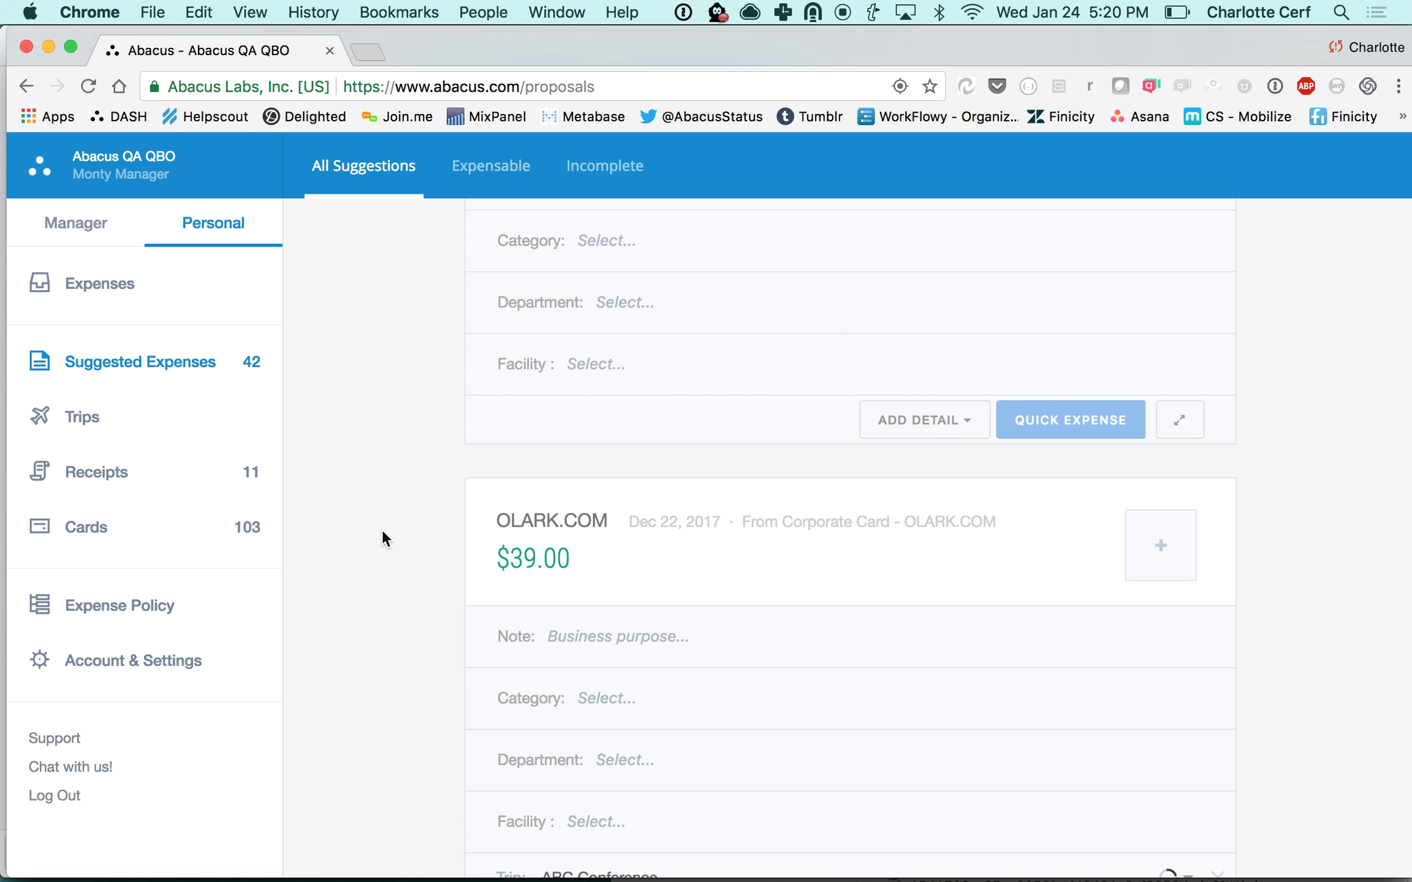
# Step: Set department Customer Success and facility Facility 1 on the $6.03 Uber suggestion
pyautogui.click(380, 567)
pyautogui.scroll(-13, 380, 550)
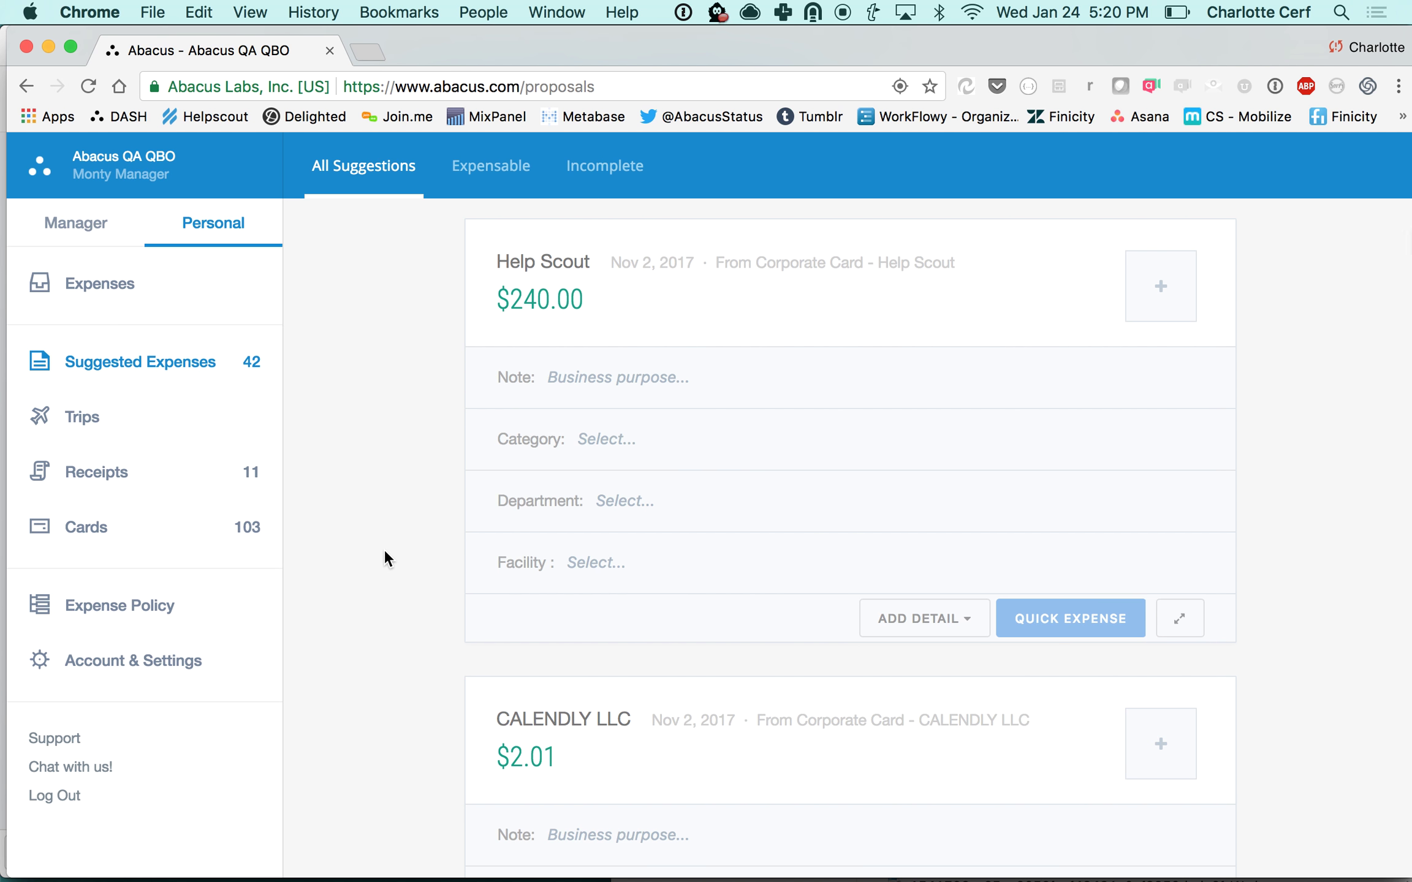
pyautogui.scroll(-15, 384, 549)
pyautogui.scroll(-3, 385, 557)
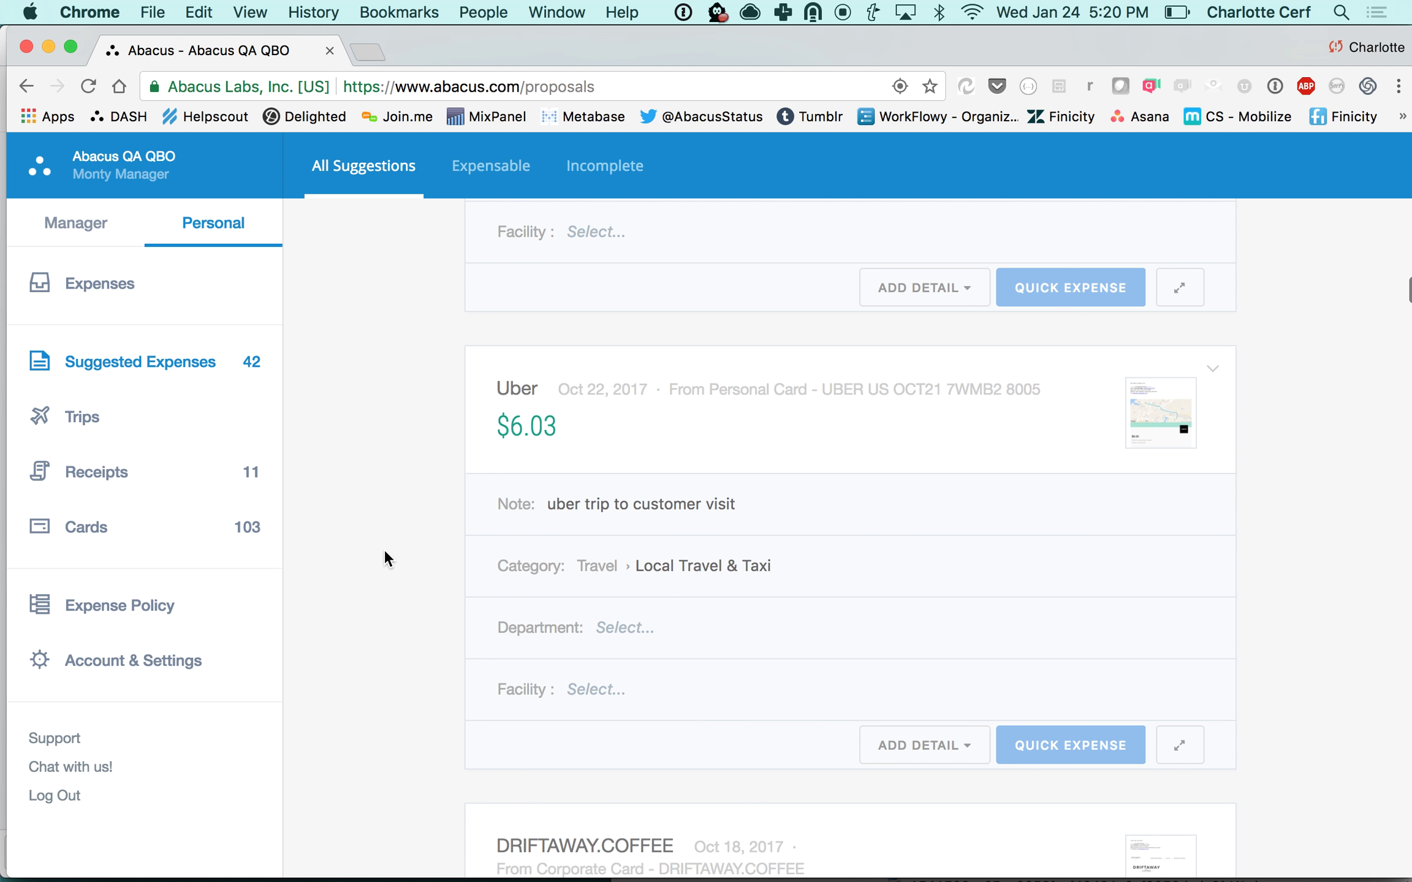
pyautogui.scroll(-1, 384, 552)
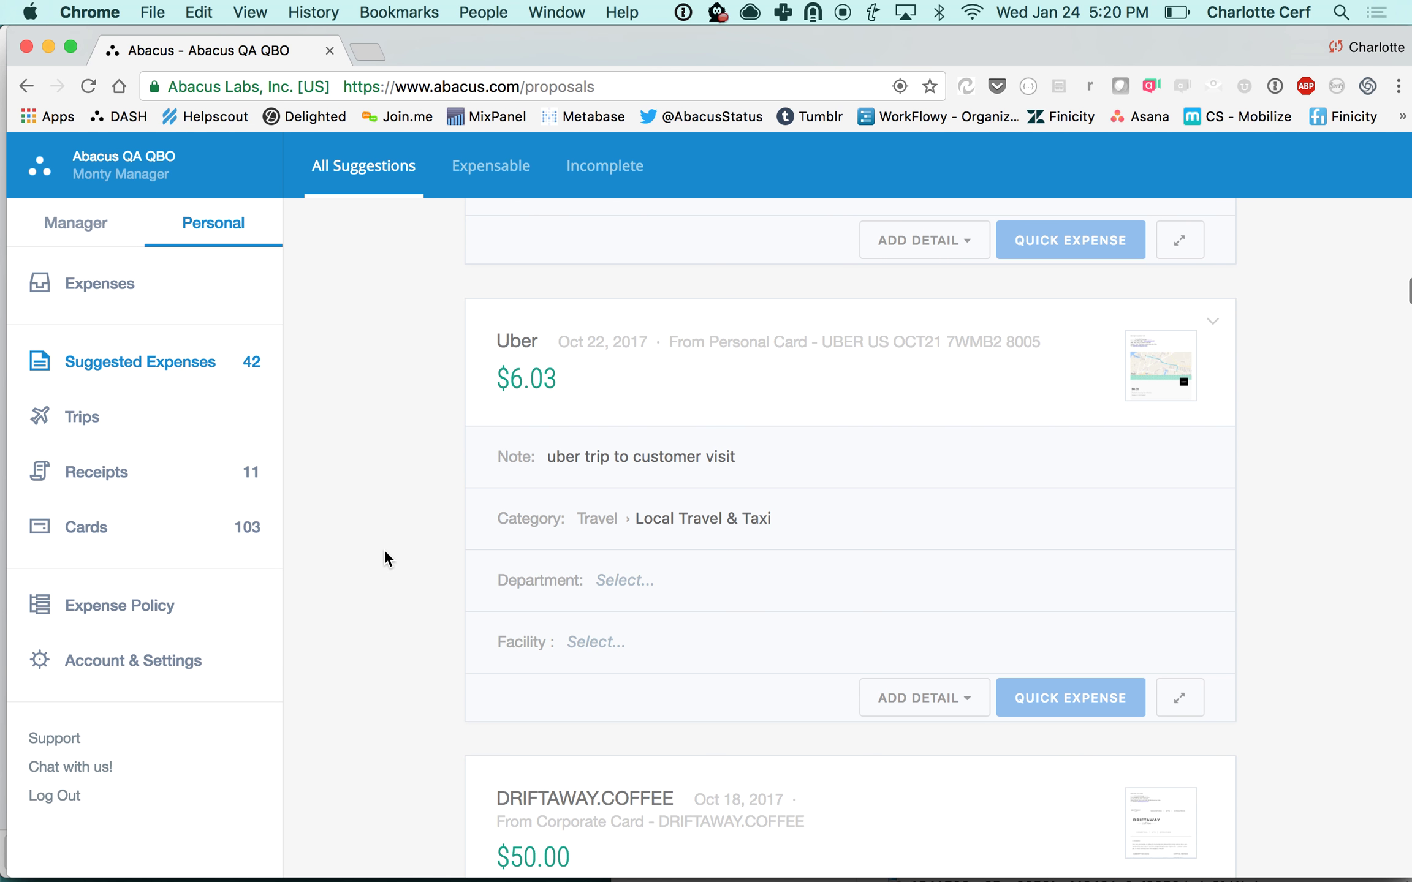
pyautogui.scroll(-1, 384, 549)
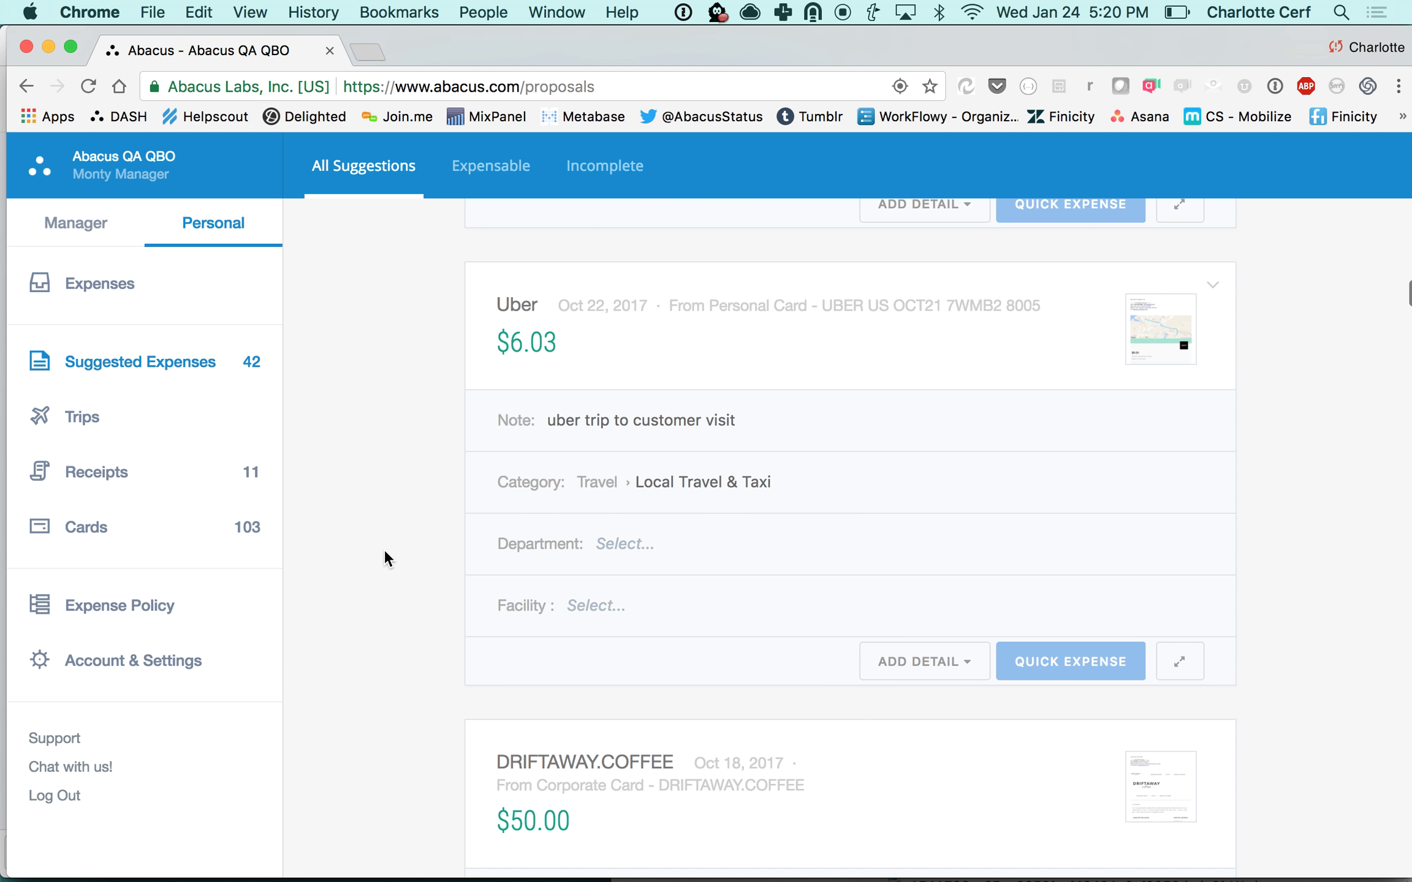
pyautogui.moveTo(1141, 325)
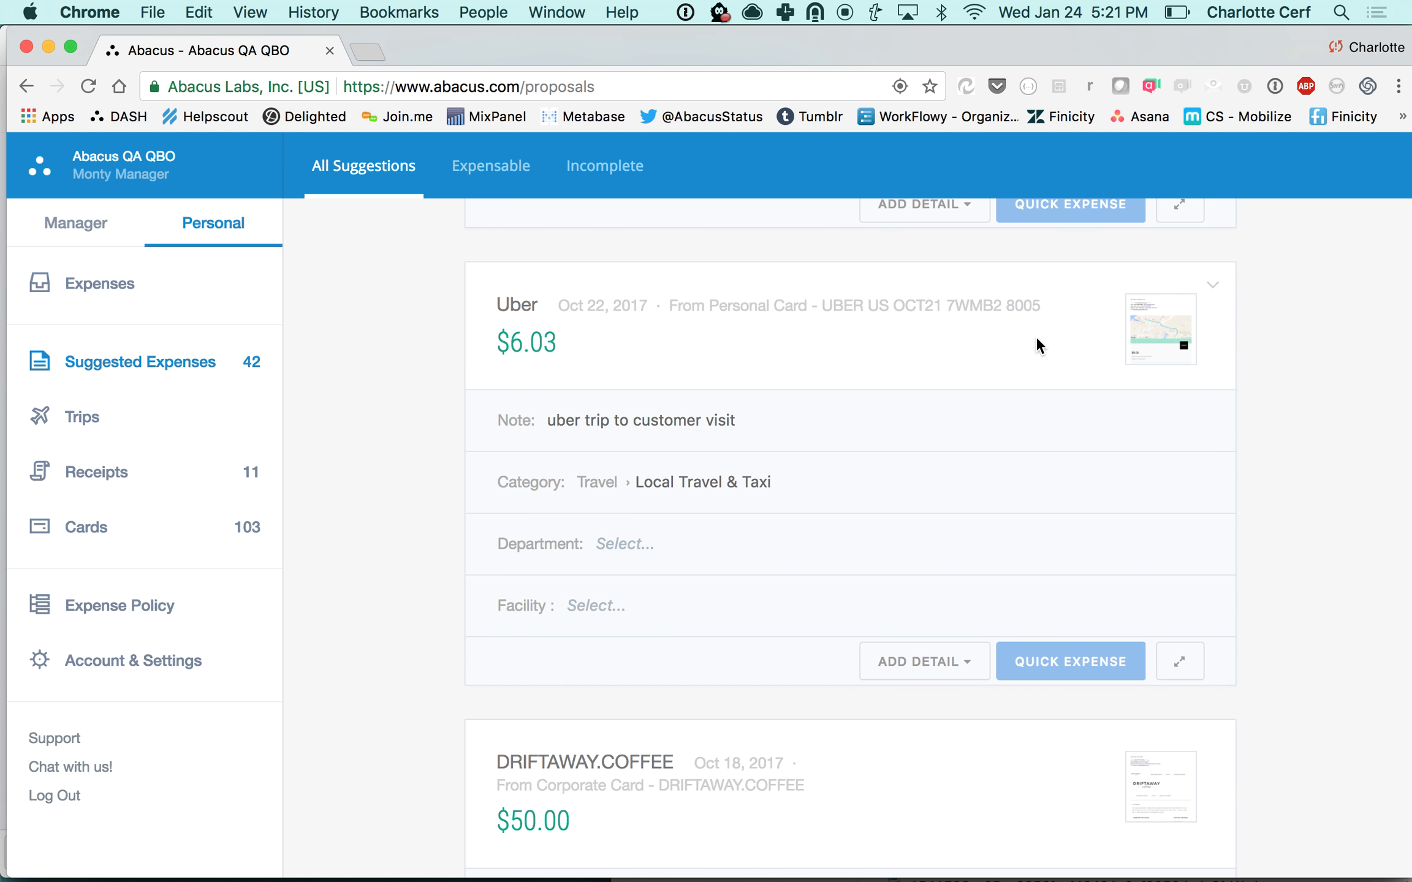
pyautogui.click(640, 544)
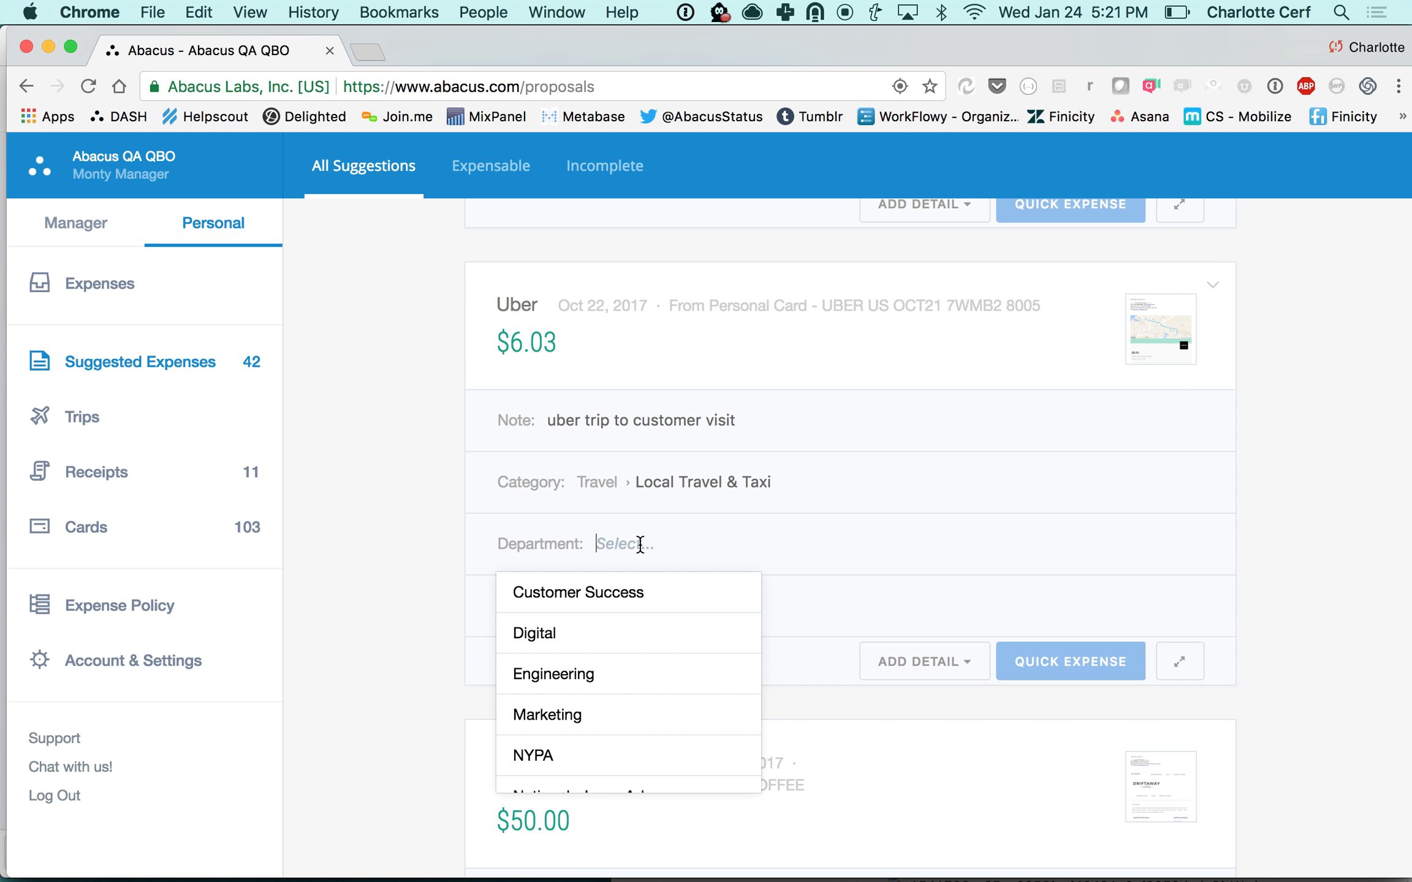
pyautogui.click(599, 598)
pyautogui.click(597, 604)
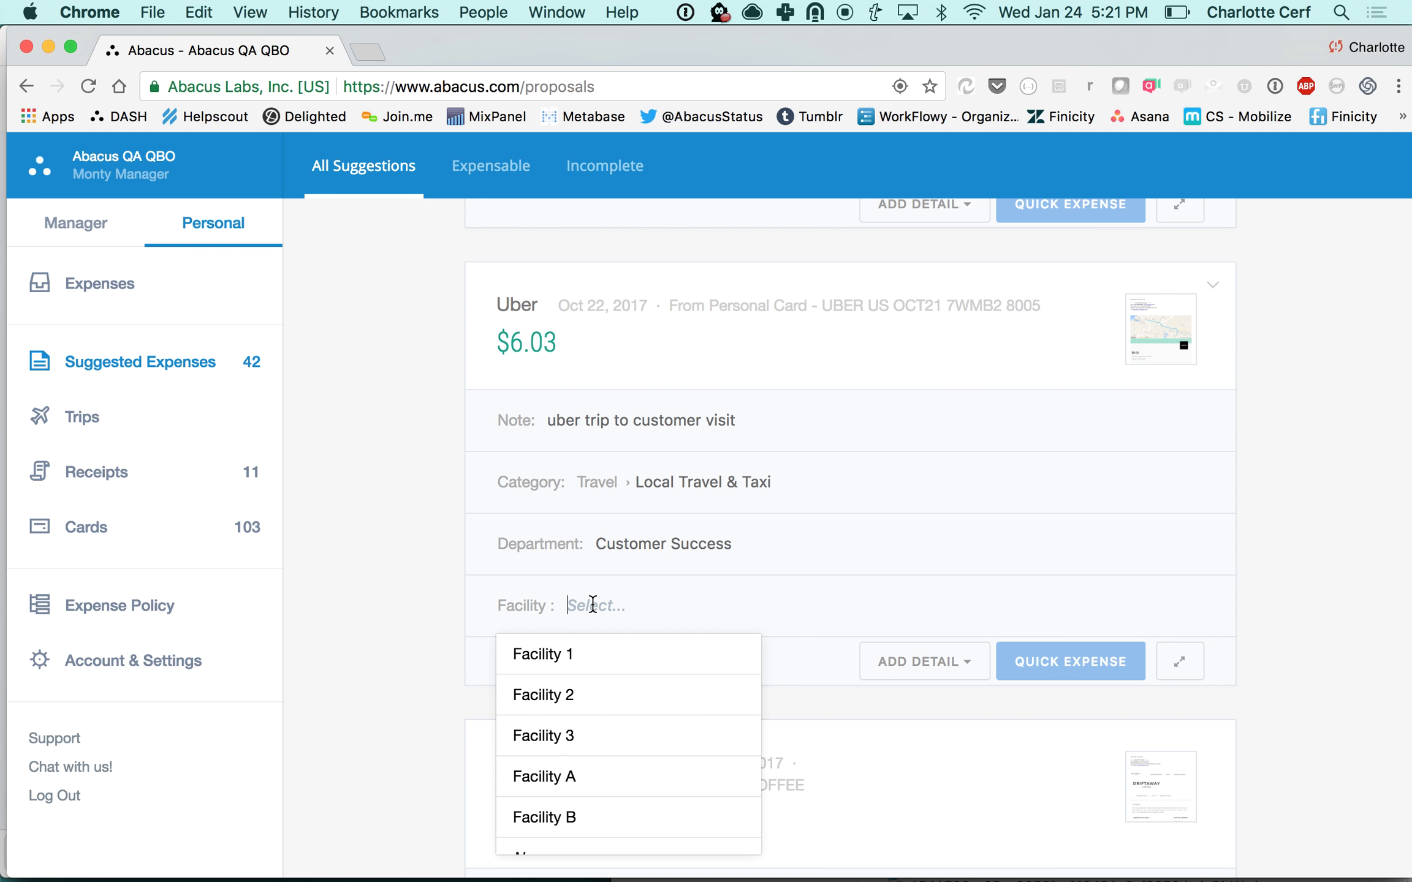
pyautogui.click(570, 657)
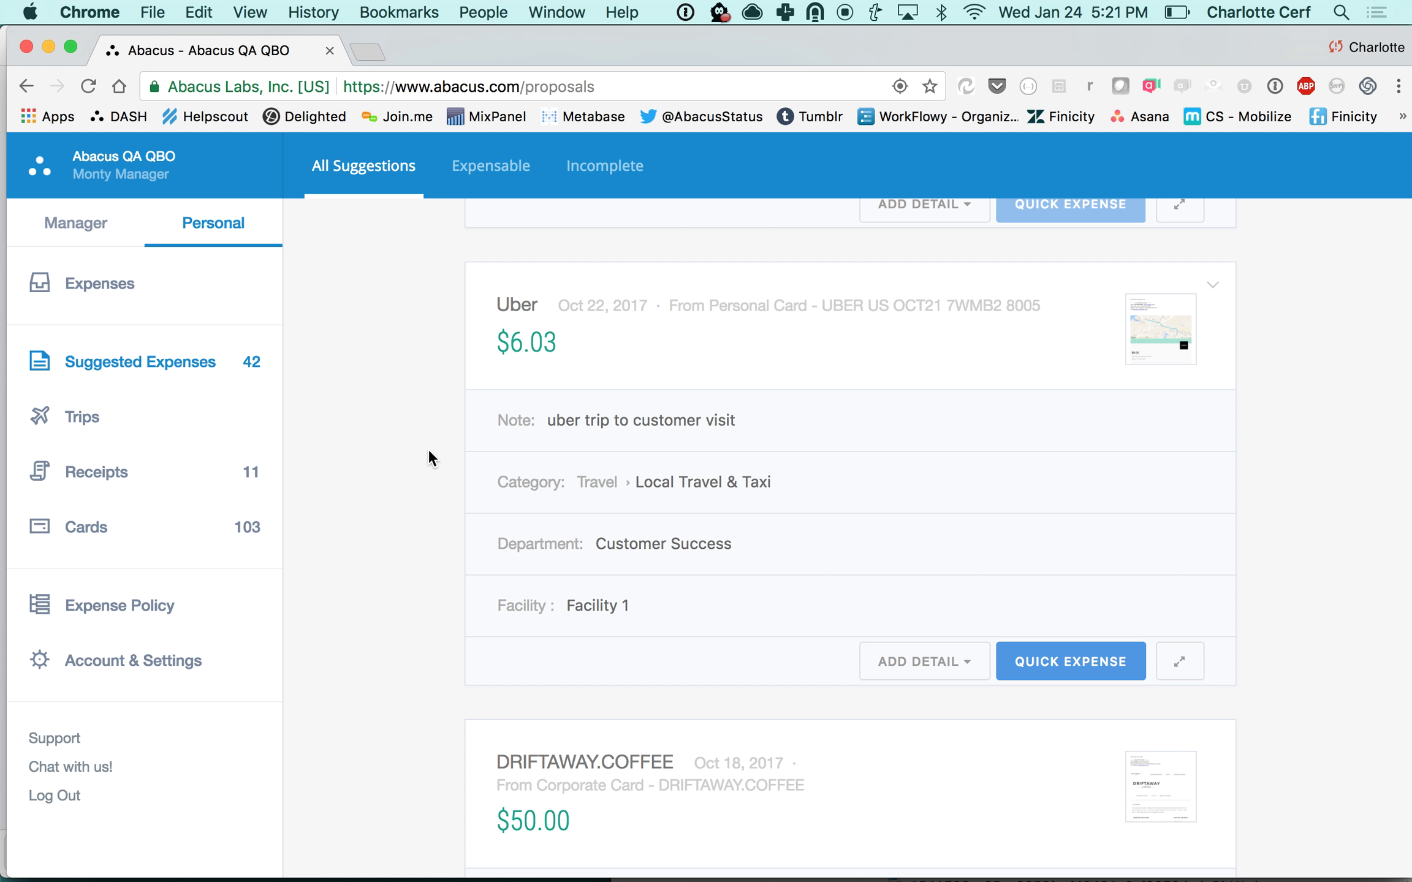
# Step: Browse the card transactions, view the expense form for the Dec 22, 2017 OLARK.COM charge, and cancel it
pyautogui.click(97, 531)
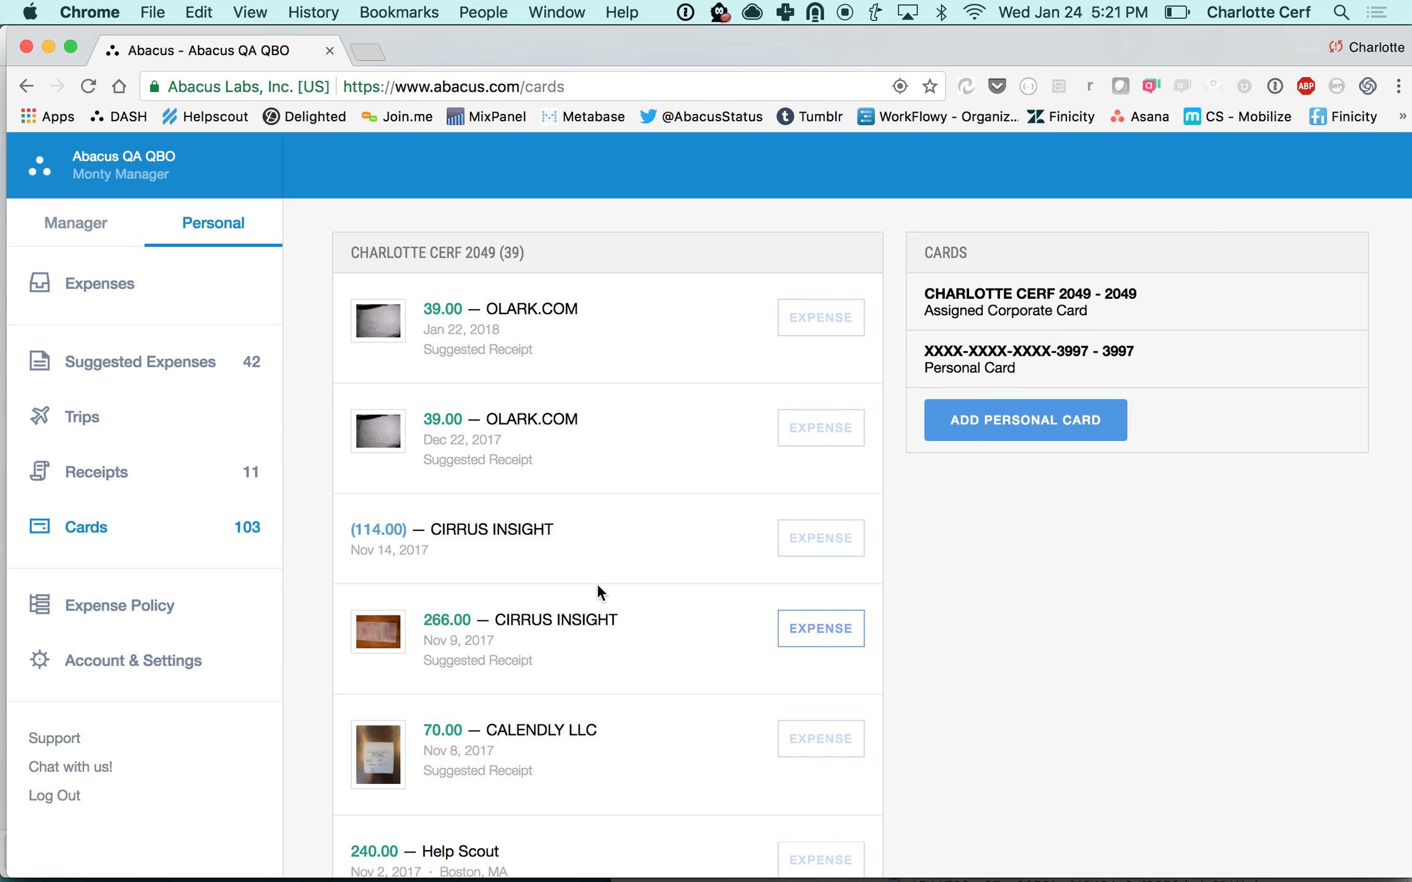
pyautogui.scroll(-4, 598, 589)
pyautogui.scroll(4, 597, 583)
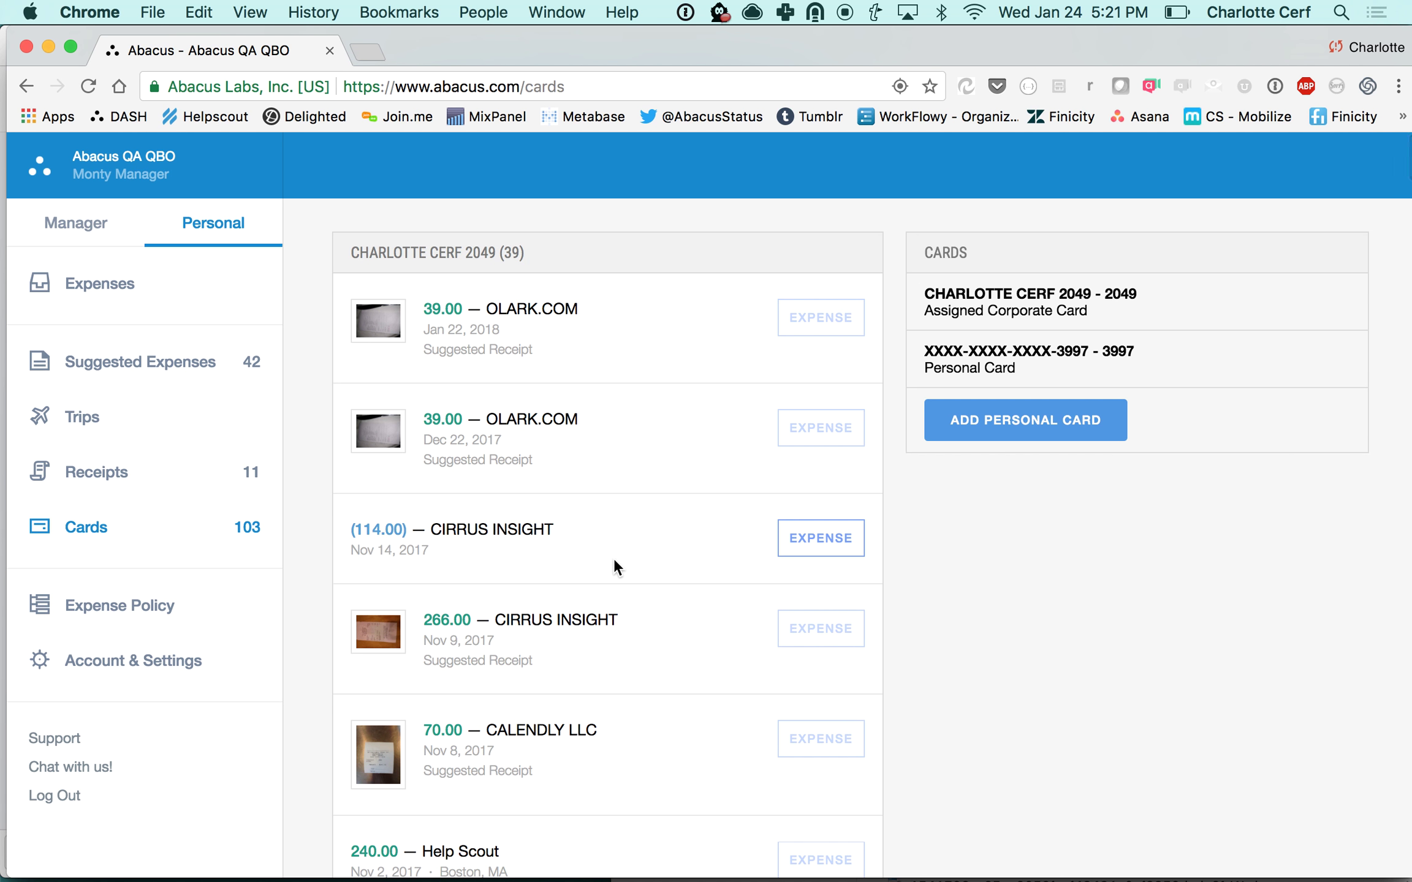
pyautogui.scroll(-15, 629, 456)
pyautogui.scroll(-20, 629, 456)
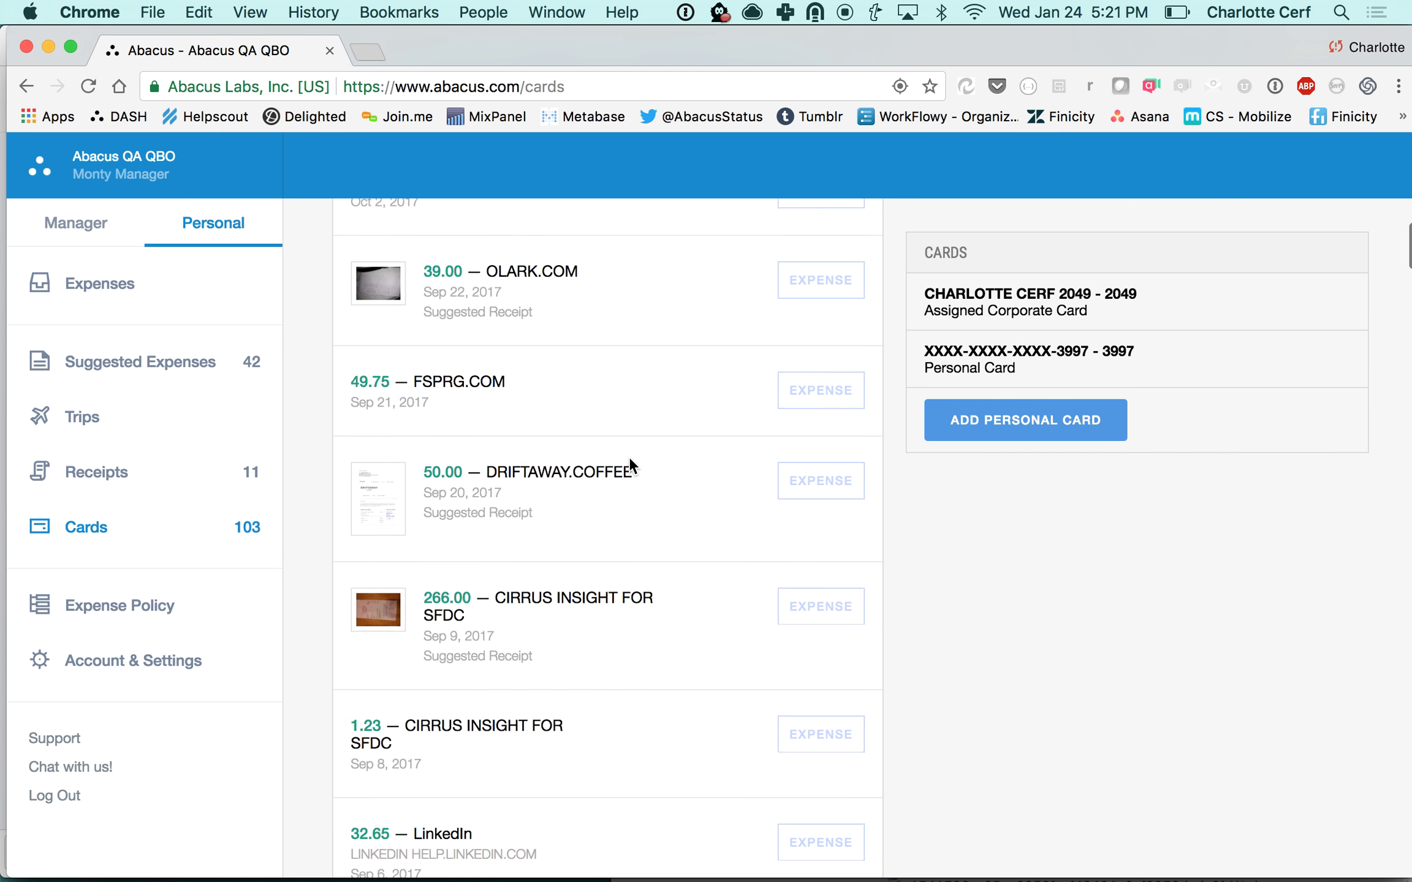
pyautogui.scroll(-10, 629, 456)
pyautogui.scroll(20, 629, 457)
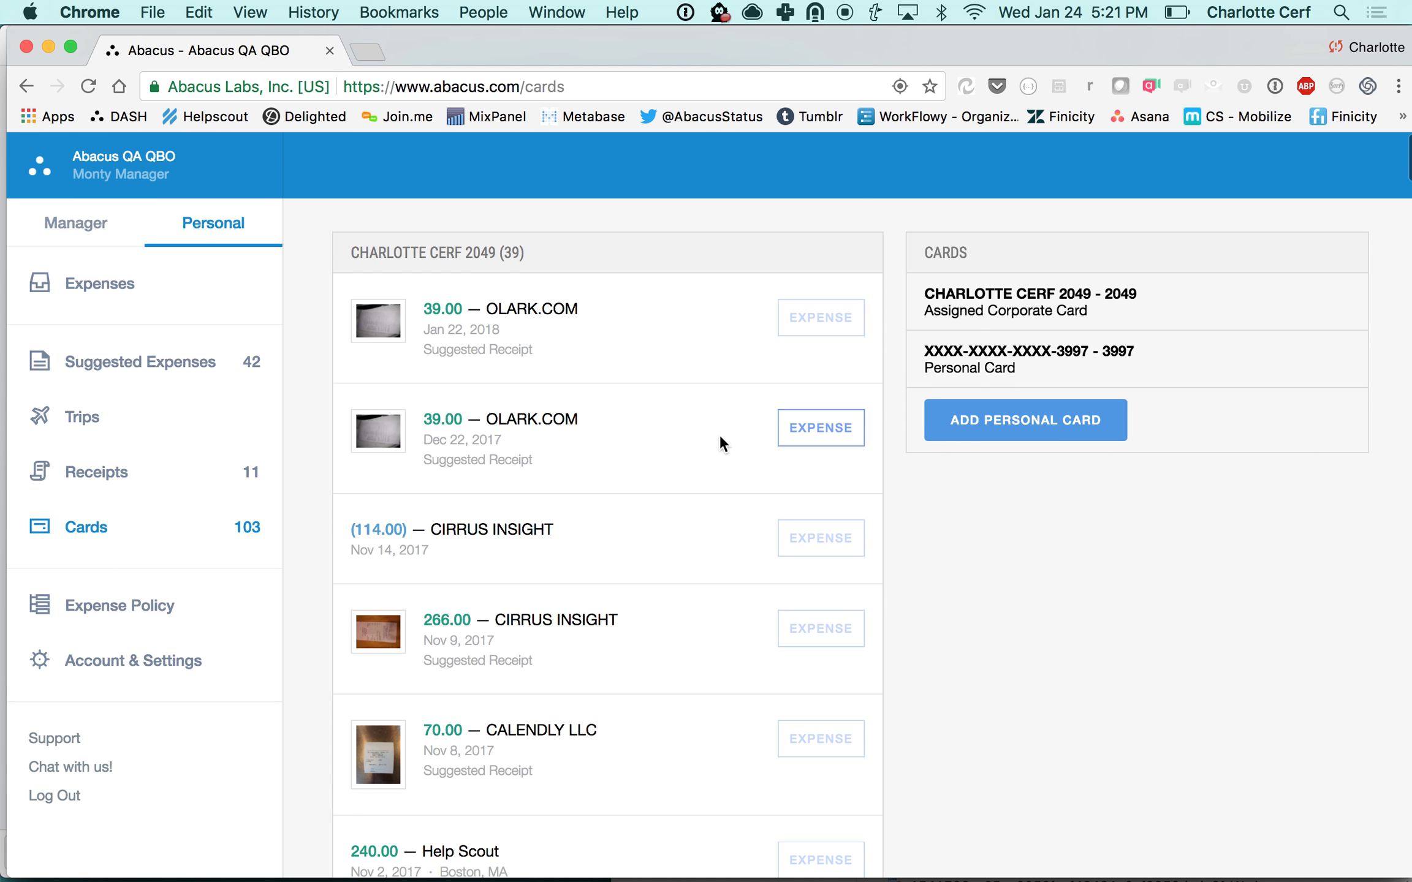
pyautogui.click(820, 434)
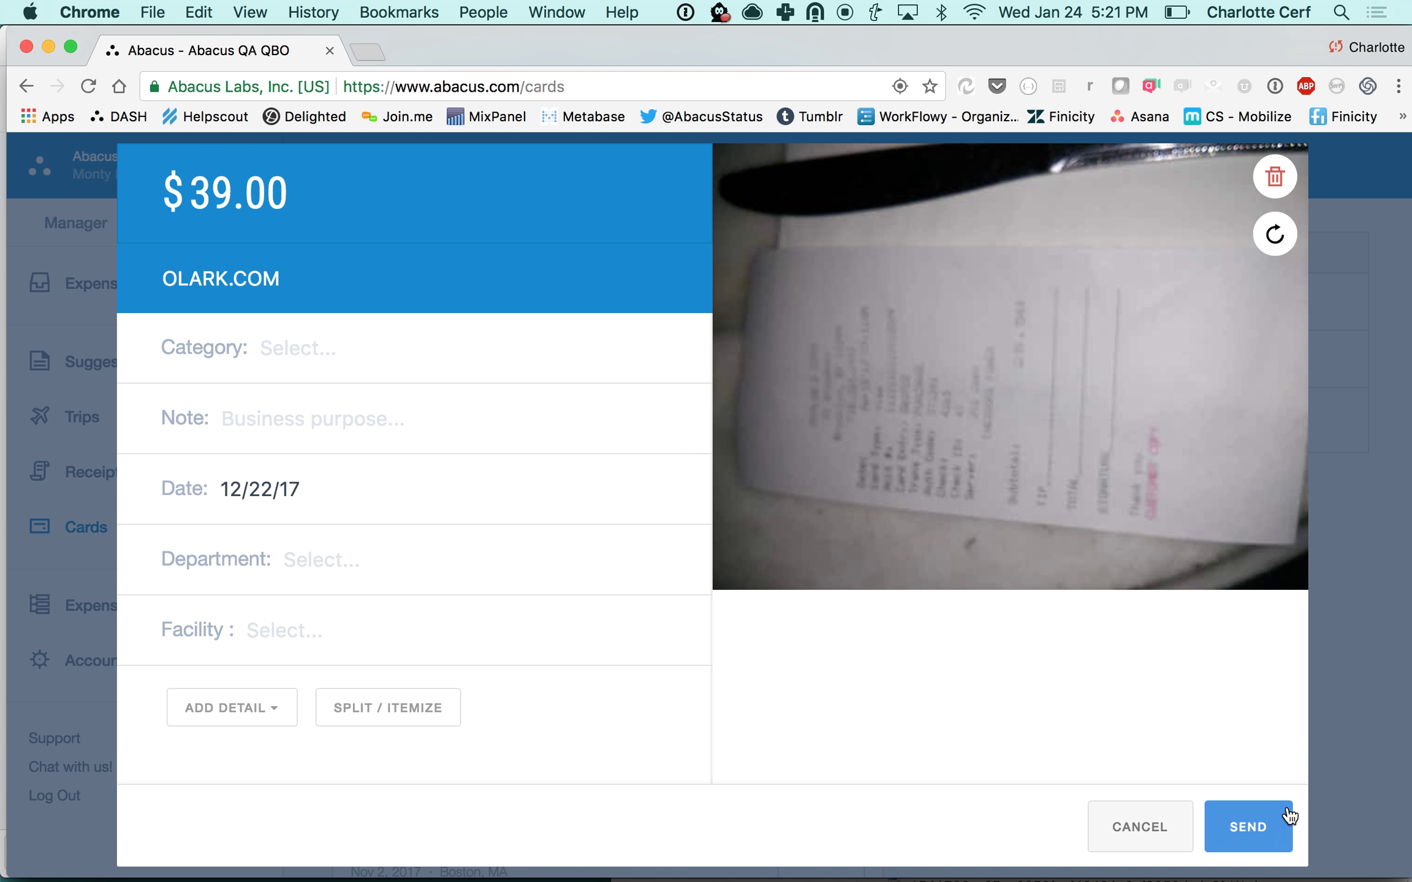
pyautogui.click(1128, 827)
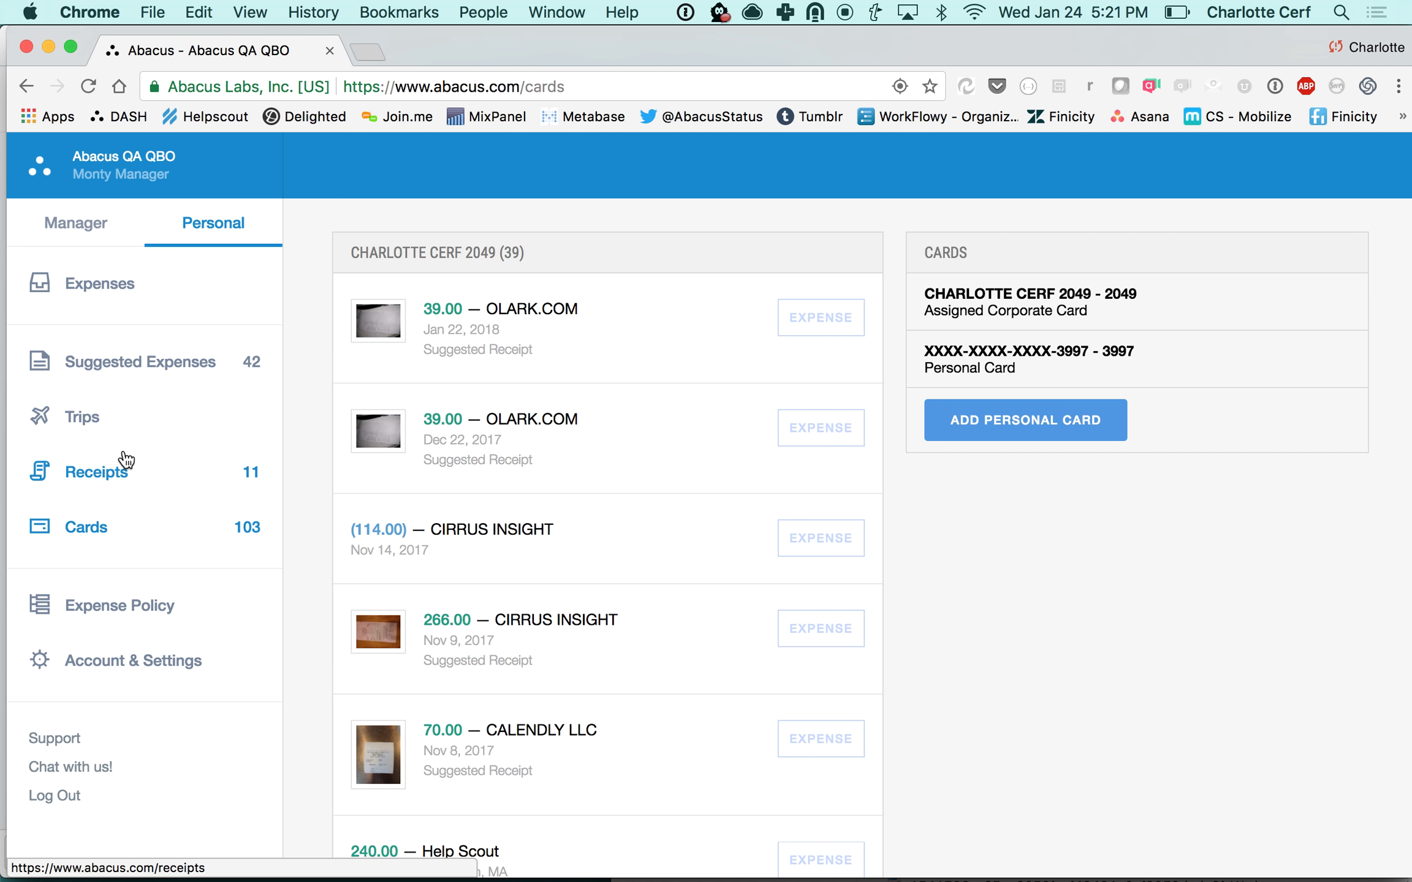
# Step: View the saved receipts with their email forwarding and file upload options, and cancel the upload
pyautogui.click(112, 477)
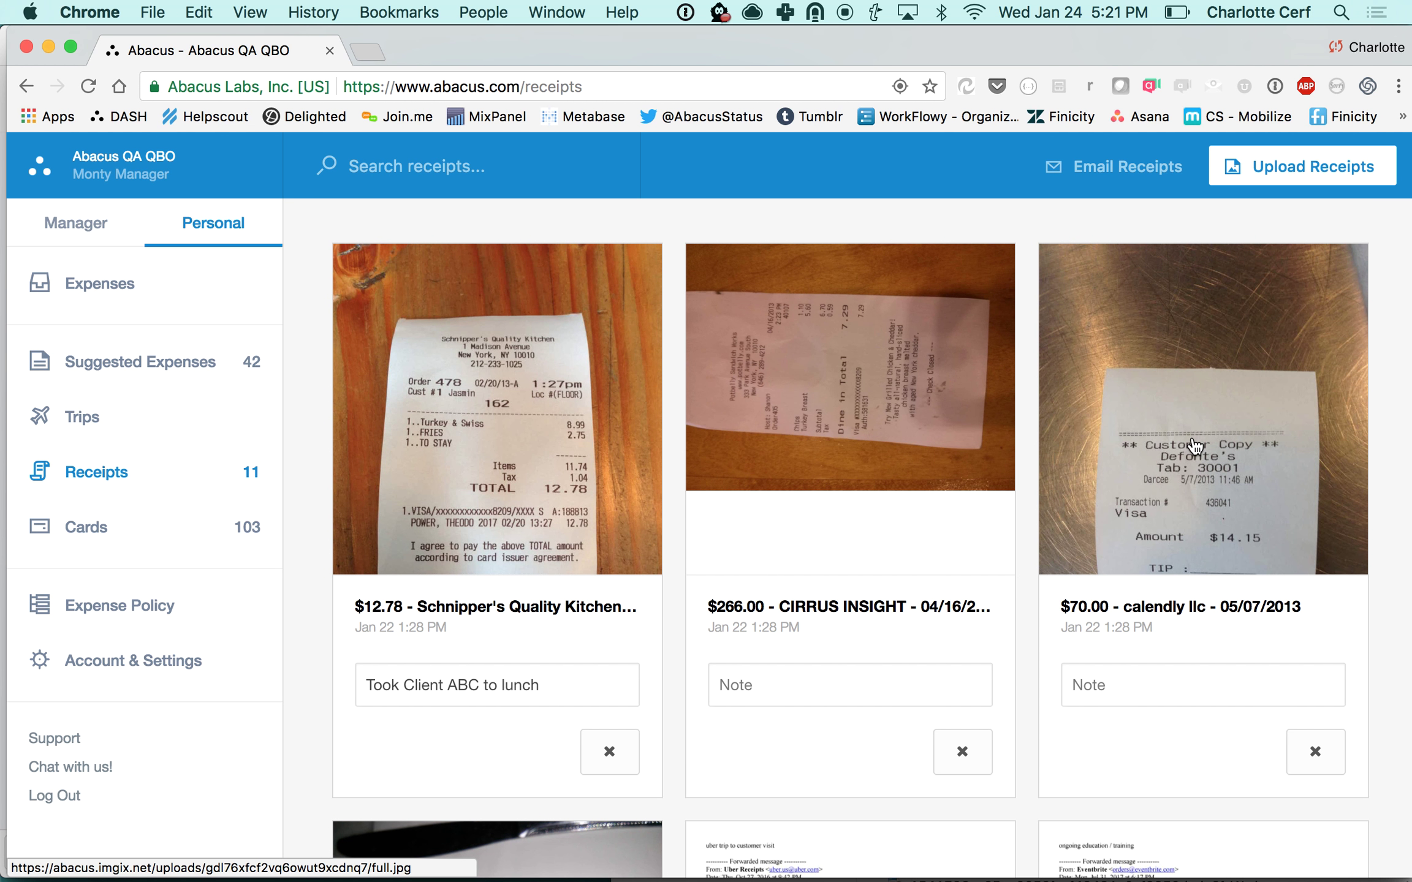
pyautogui.click(1116, 169)
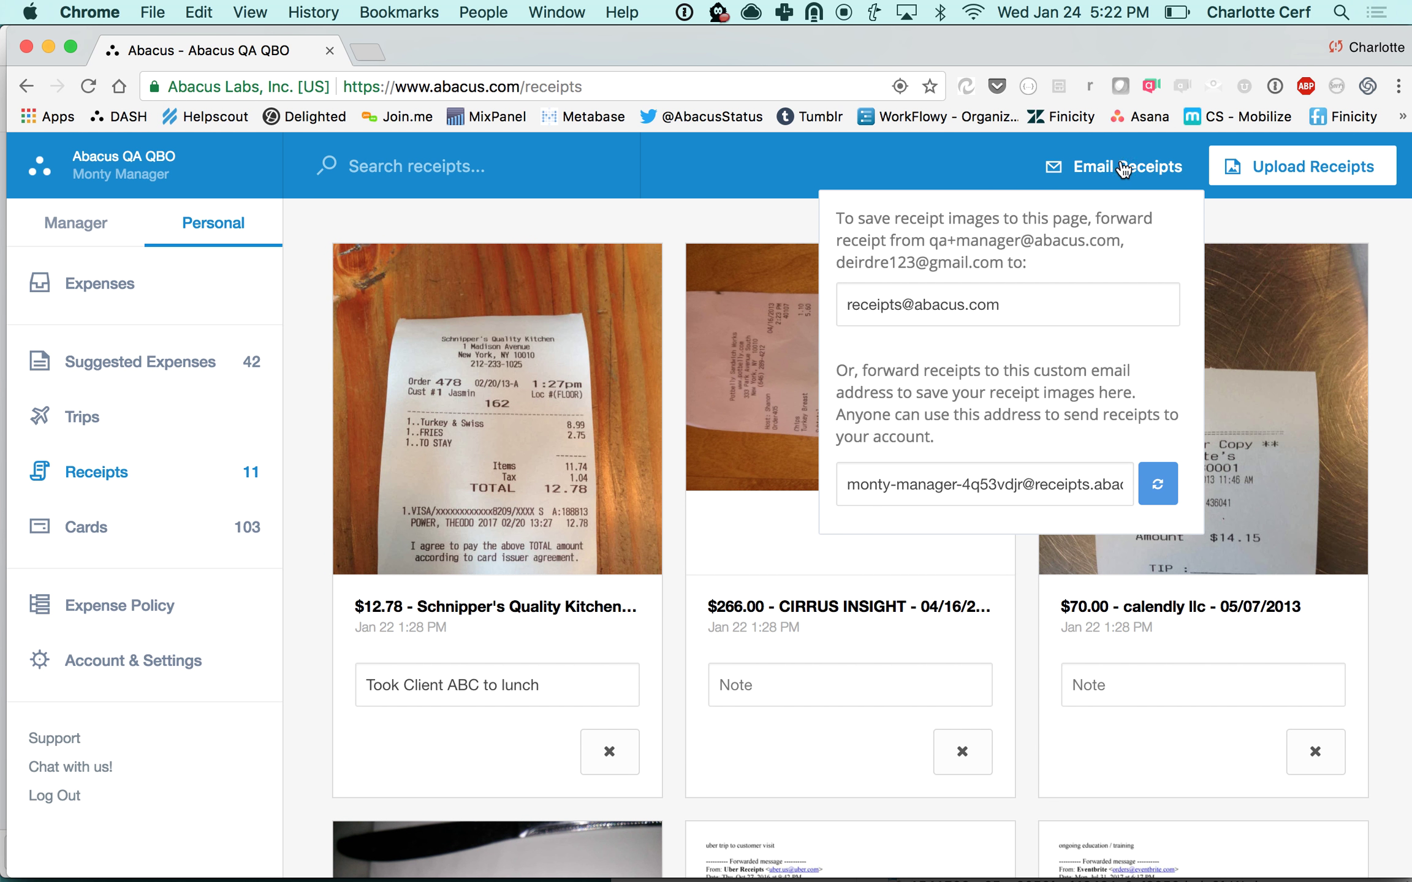
pyautogui.click(1241, 175)
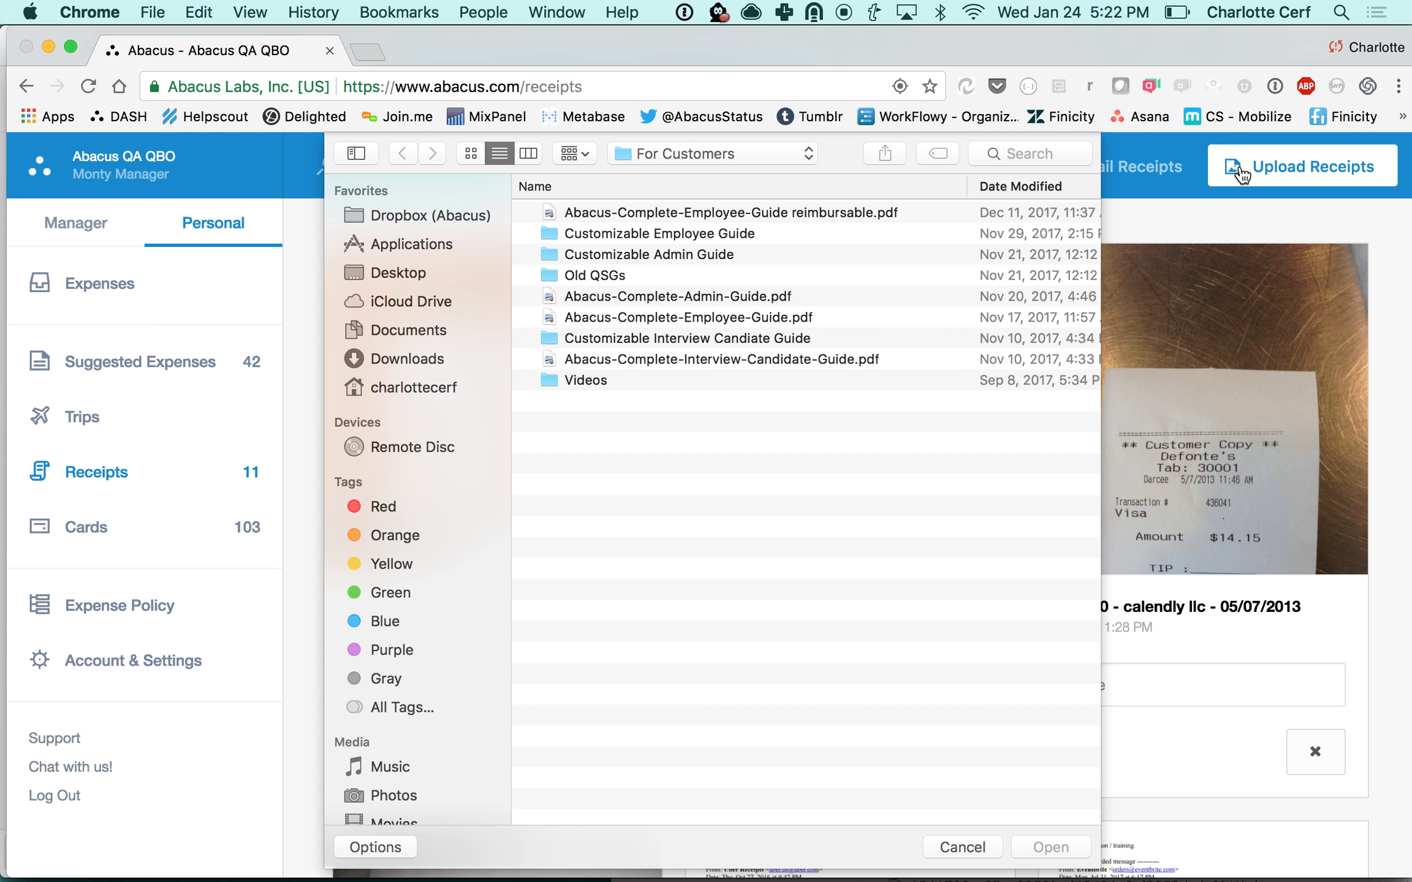
pyautogui.click(962, 846)
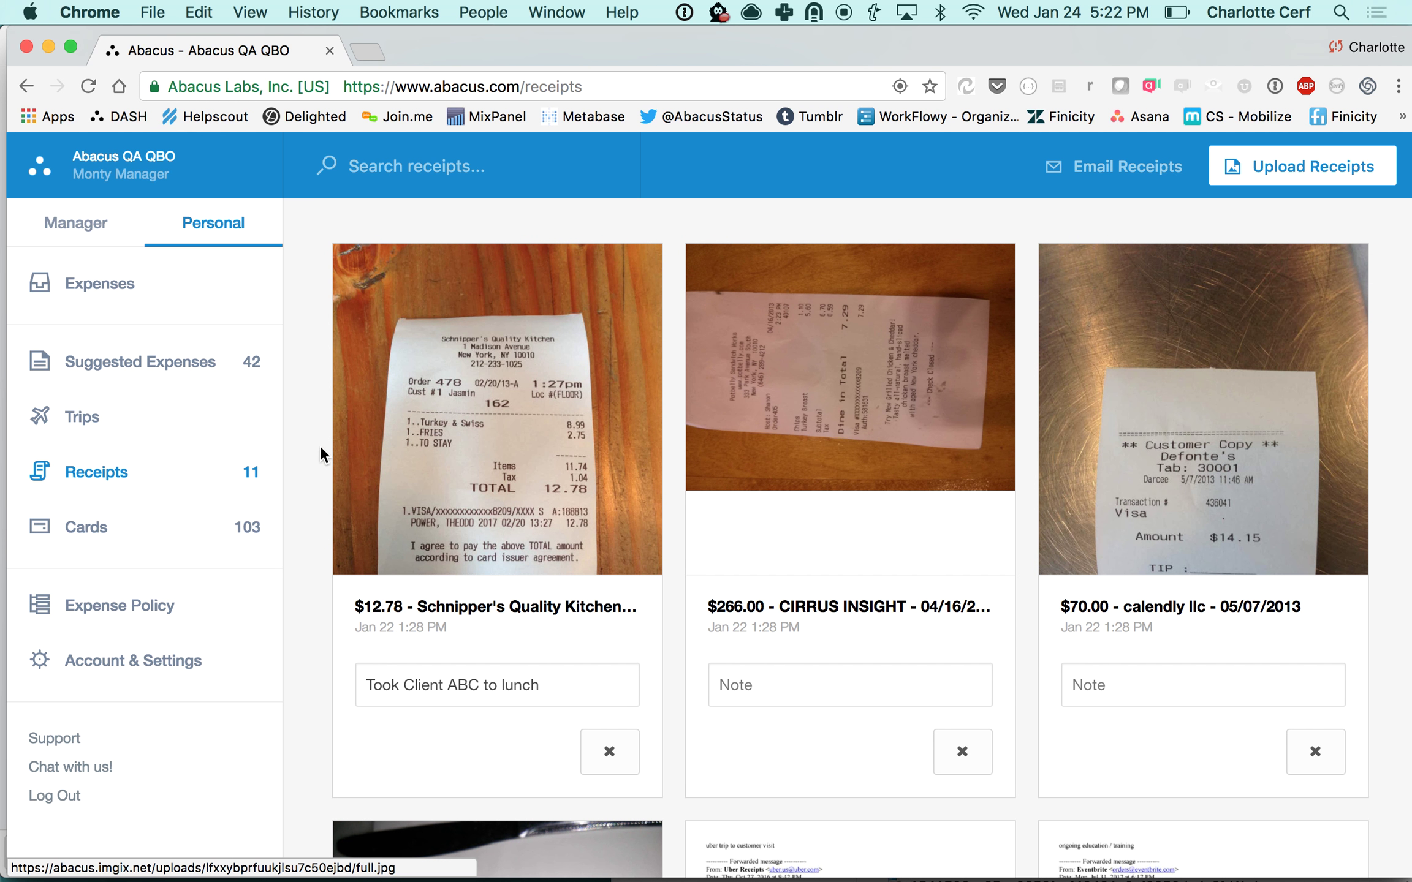
# Step: Look through the list of personal trips
pyautogui.click(90, 422)
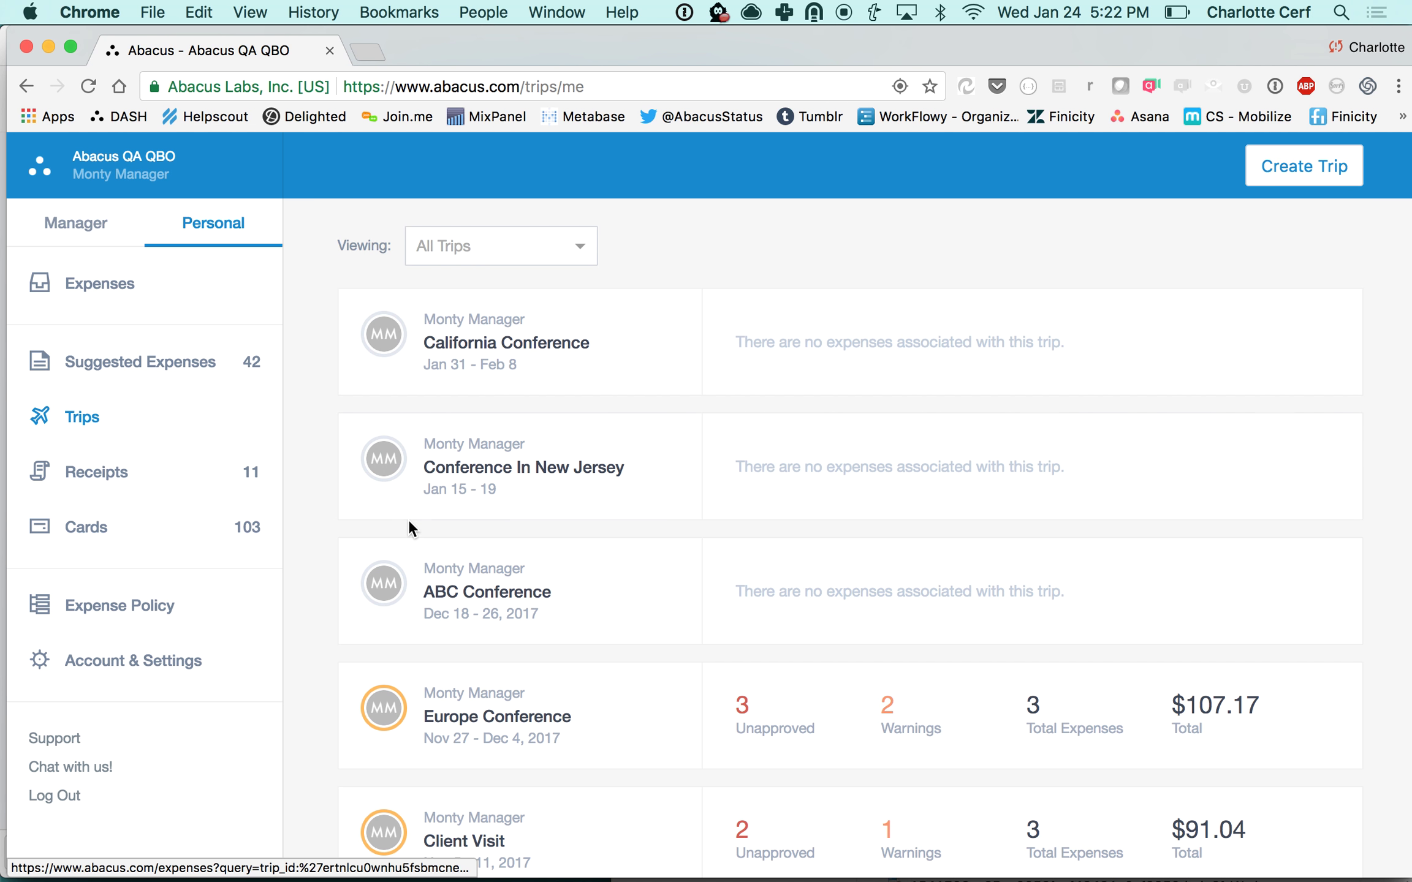
pyautogui.scroll(-3, 408, 519)
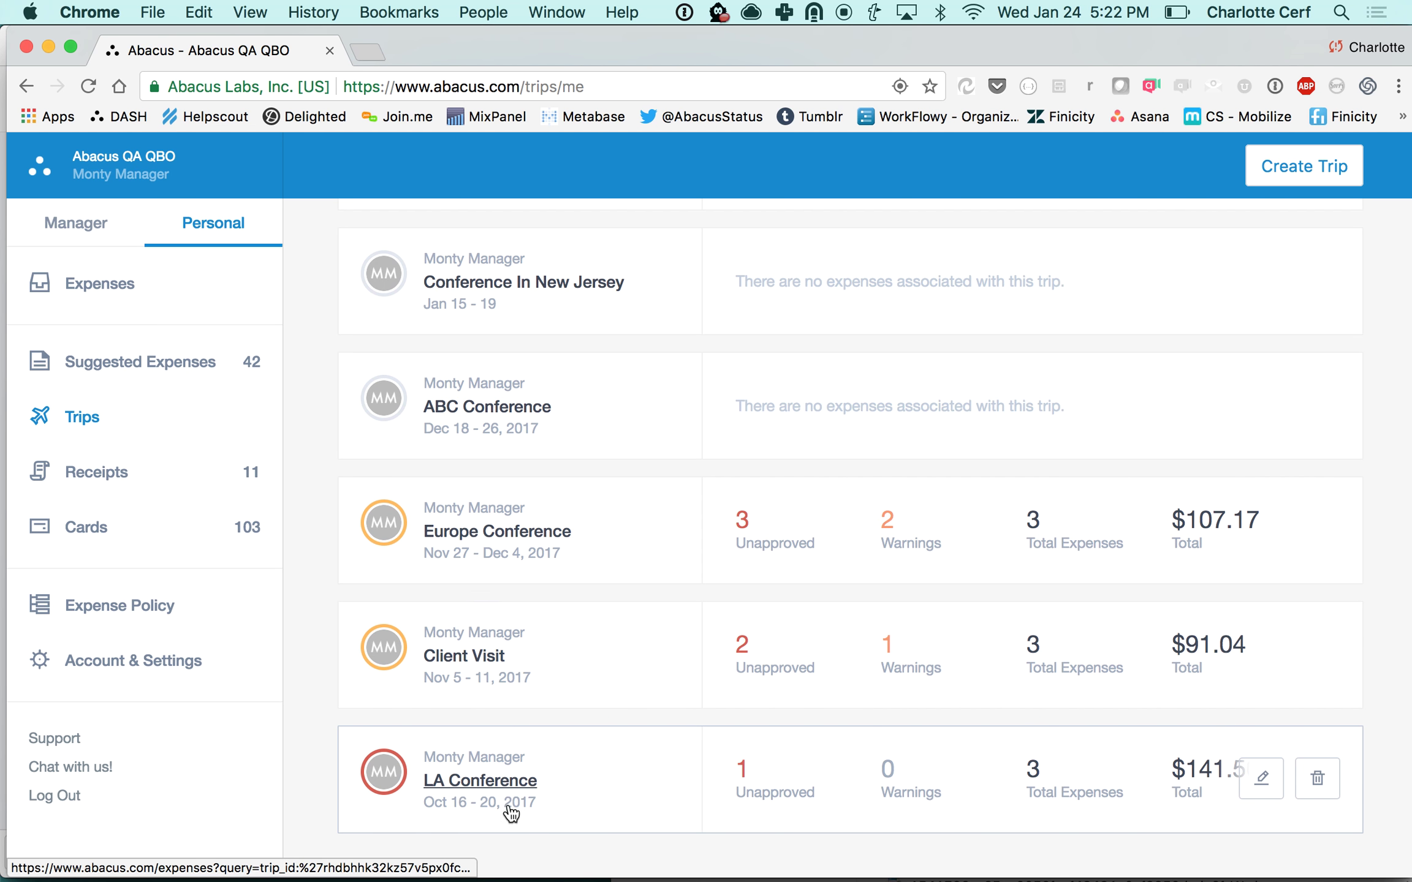
pyautogui.scroll(4, 605, 539)
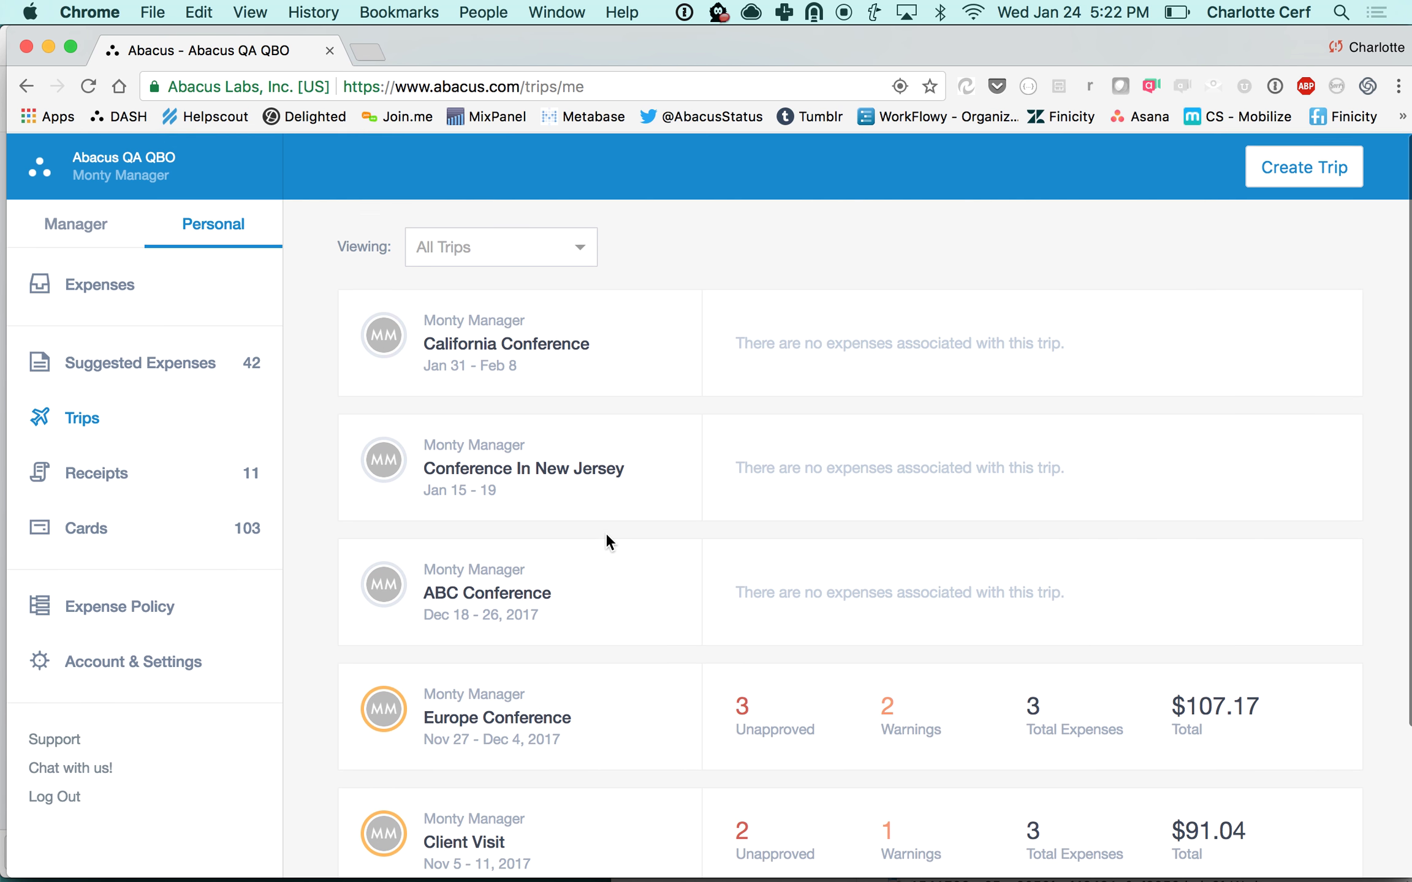
# Step: Fill in a new trip named Conference ABC from 02/04/2018 to 02/10/2018, and close the form without creating it
pyautogui.click(1326, 174)
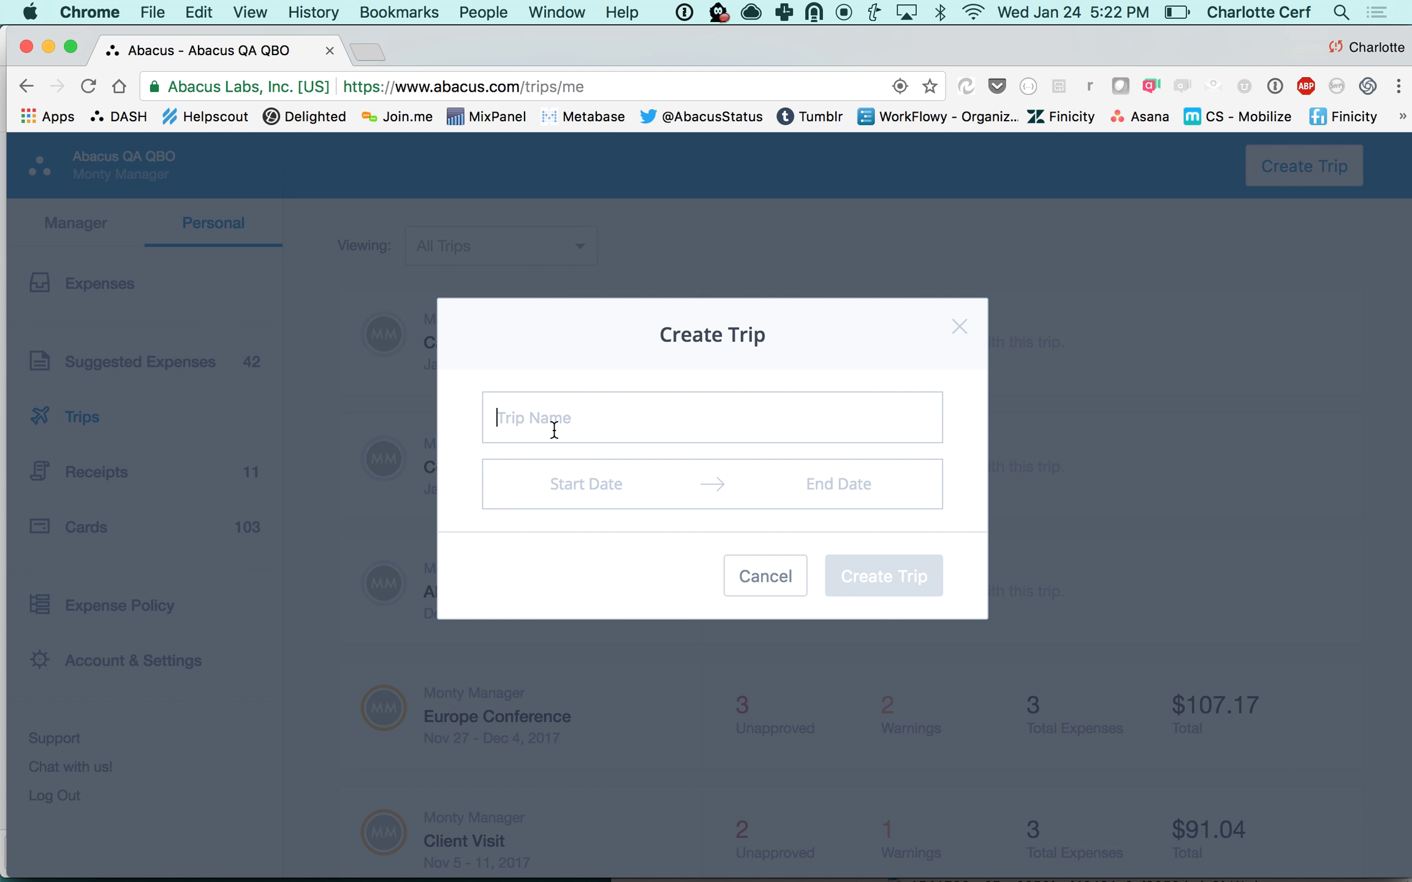
pyautogui.write('Conference ABC')
pyautogui.click(558, 489)
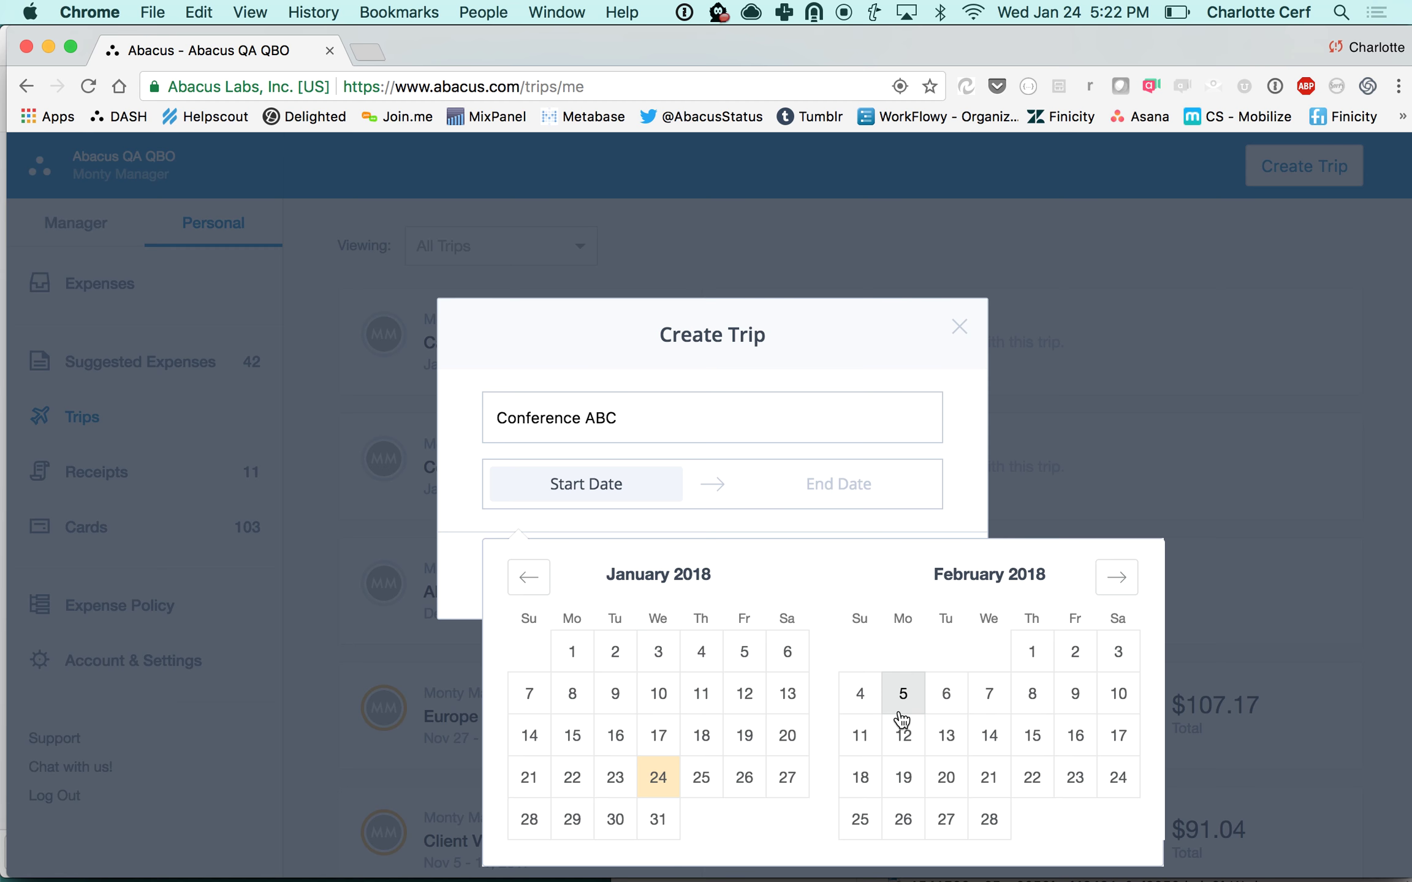
pyautogui.click(860, 693)
pyautogui.click(1121, 697)
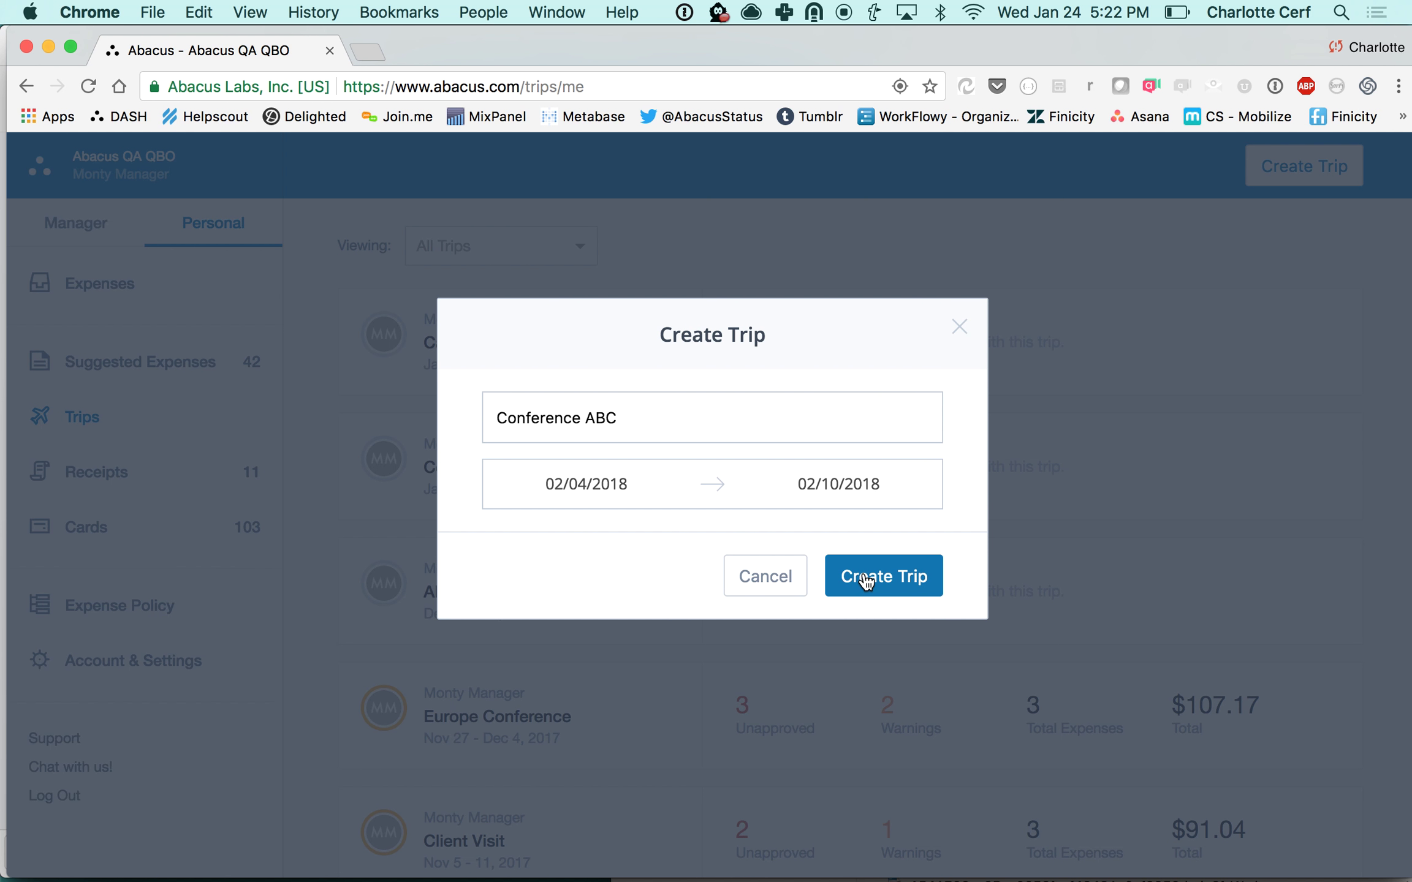
pyautogui.click(954, 327)
# Step: Find the Europe Conference trip and view the expenses associated with it
pyautogui.scroll(-3, 936, 518)
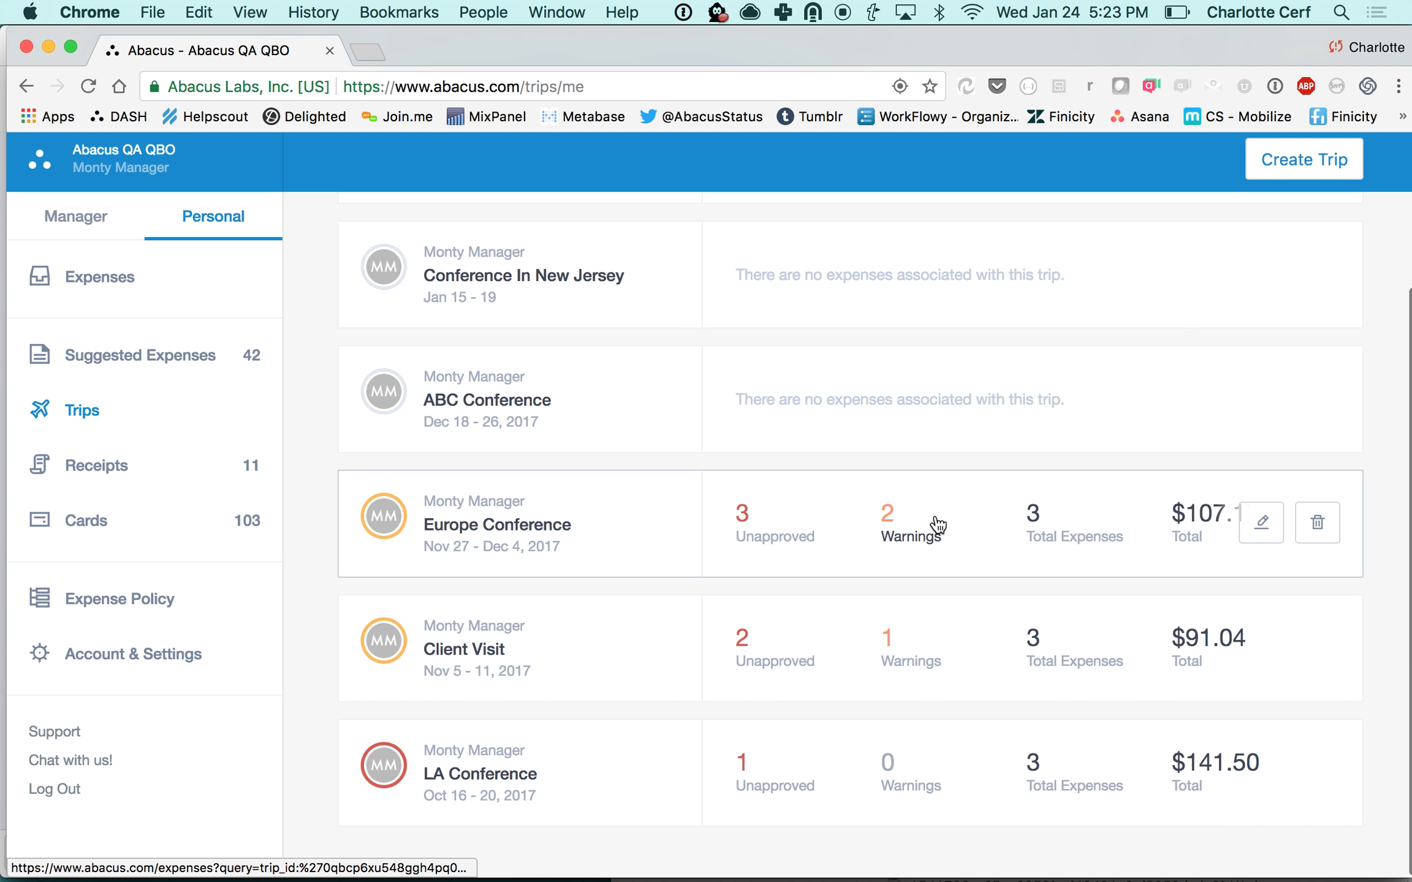
pyautogui.scroll(1, 936, 518)
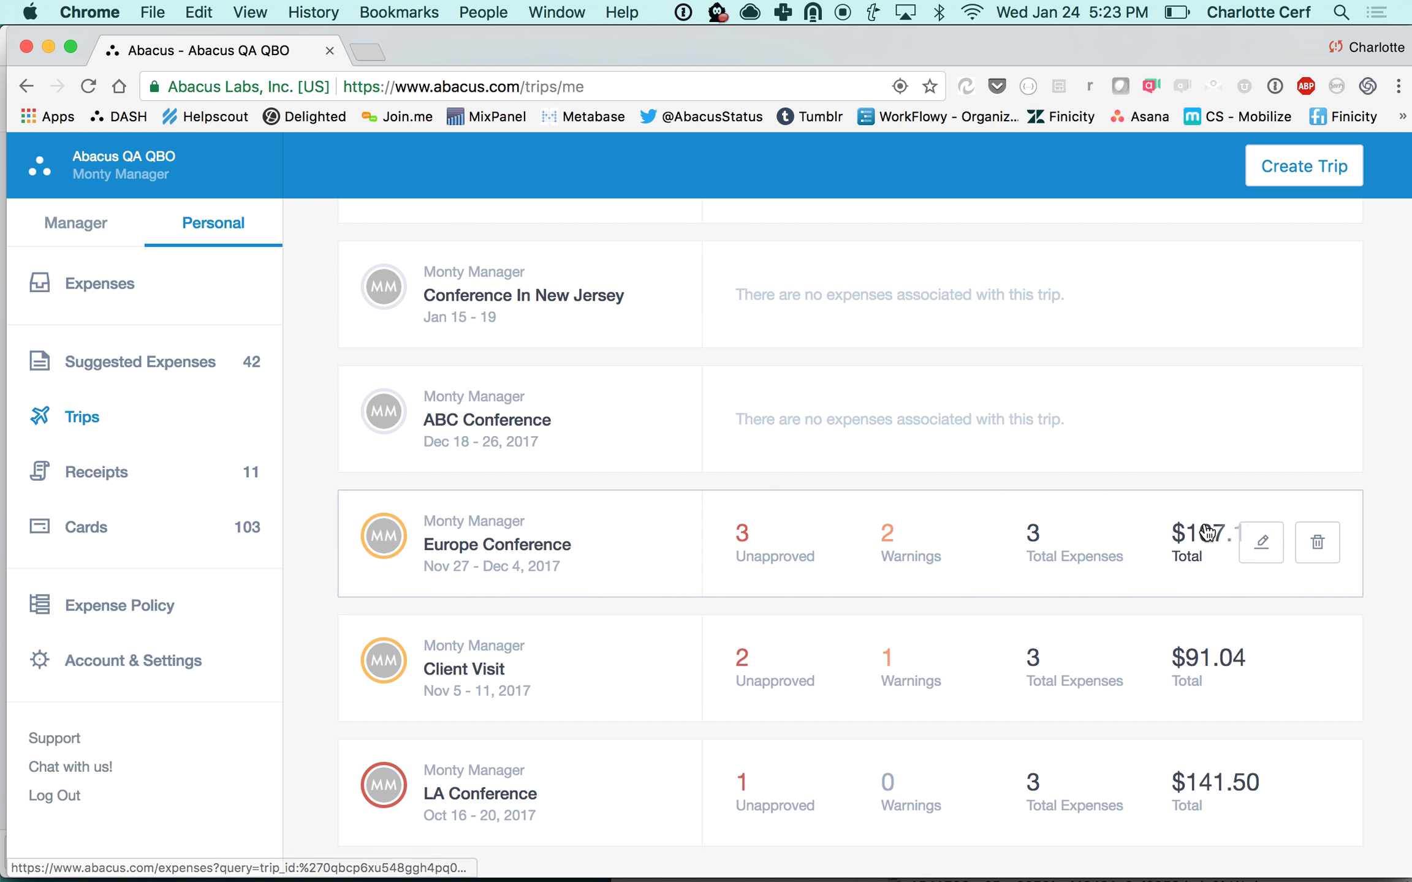
pyautogui.click(1034, 550)
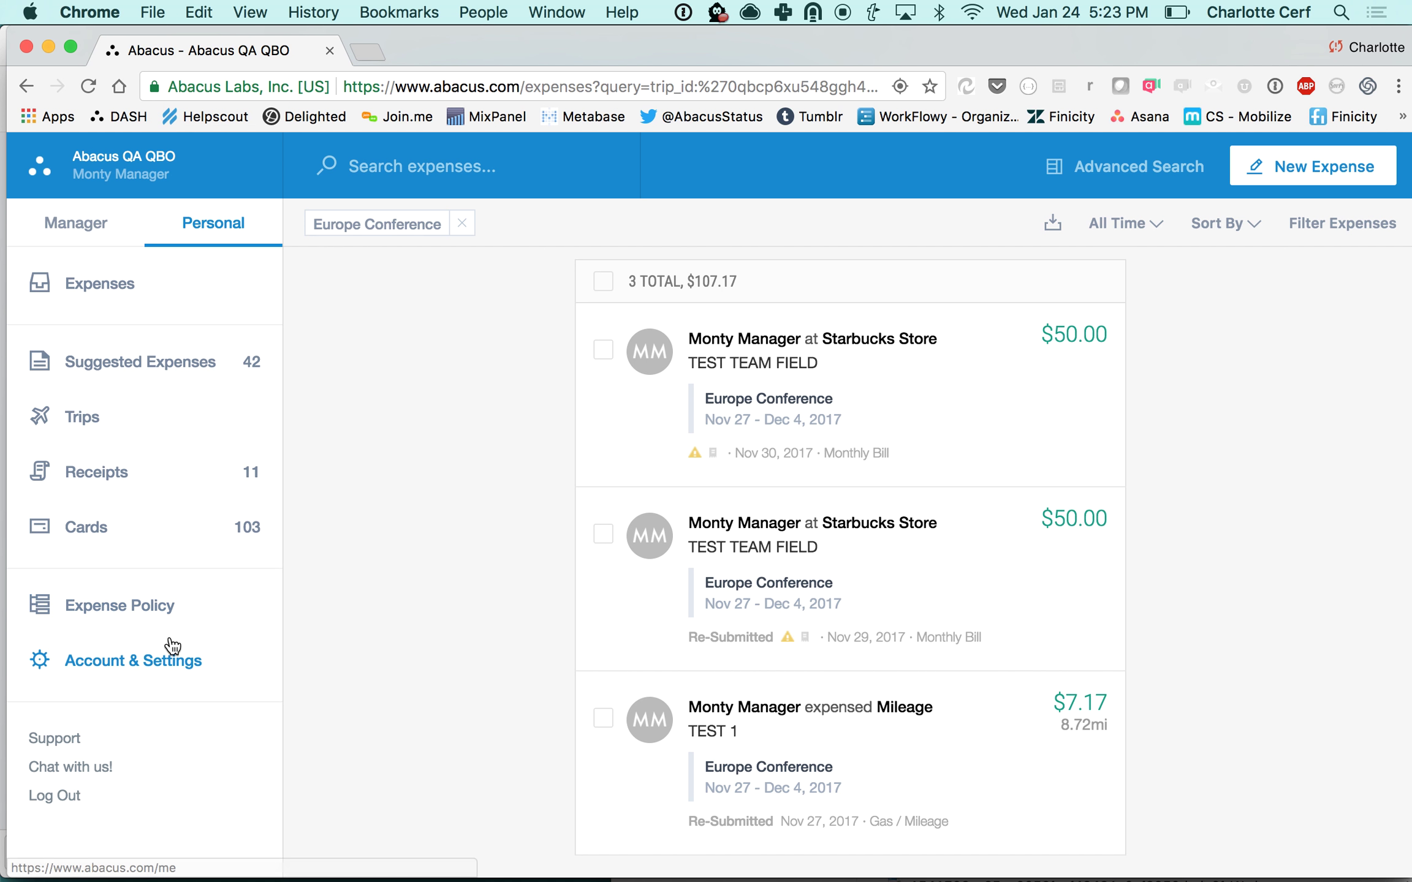
# Step: Review the account settings for personal information, bank account, email accounts and notifications
pyautogui.click(136, 664)
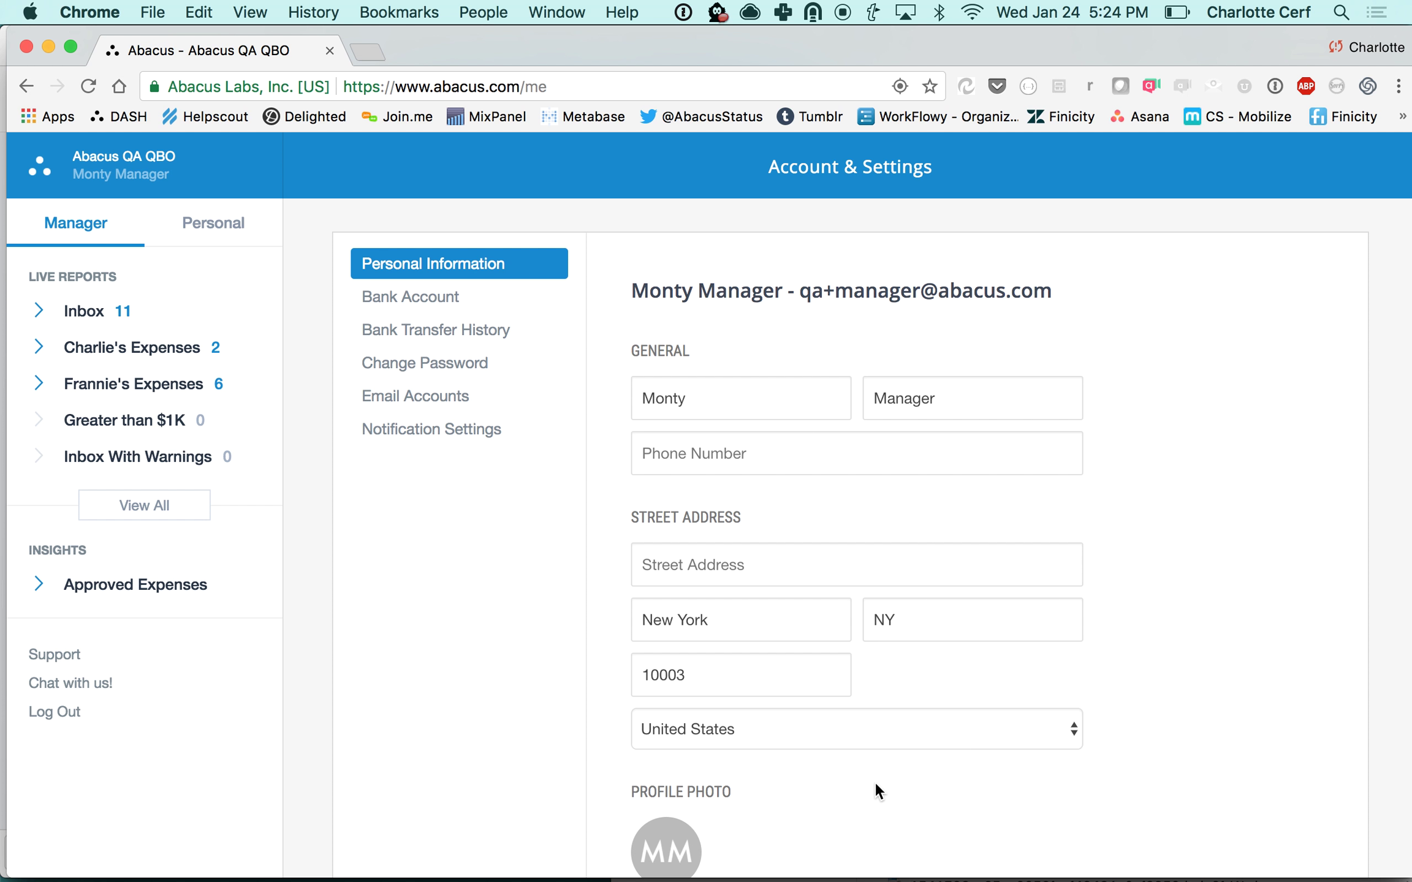
pyautogui.scroll(-4, 874, 782)
pyautogui.scroll(4, 874, 782)
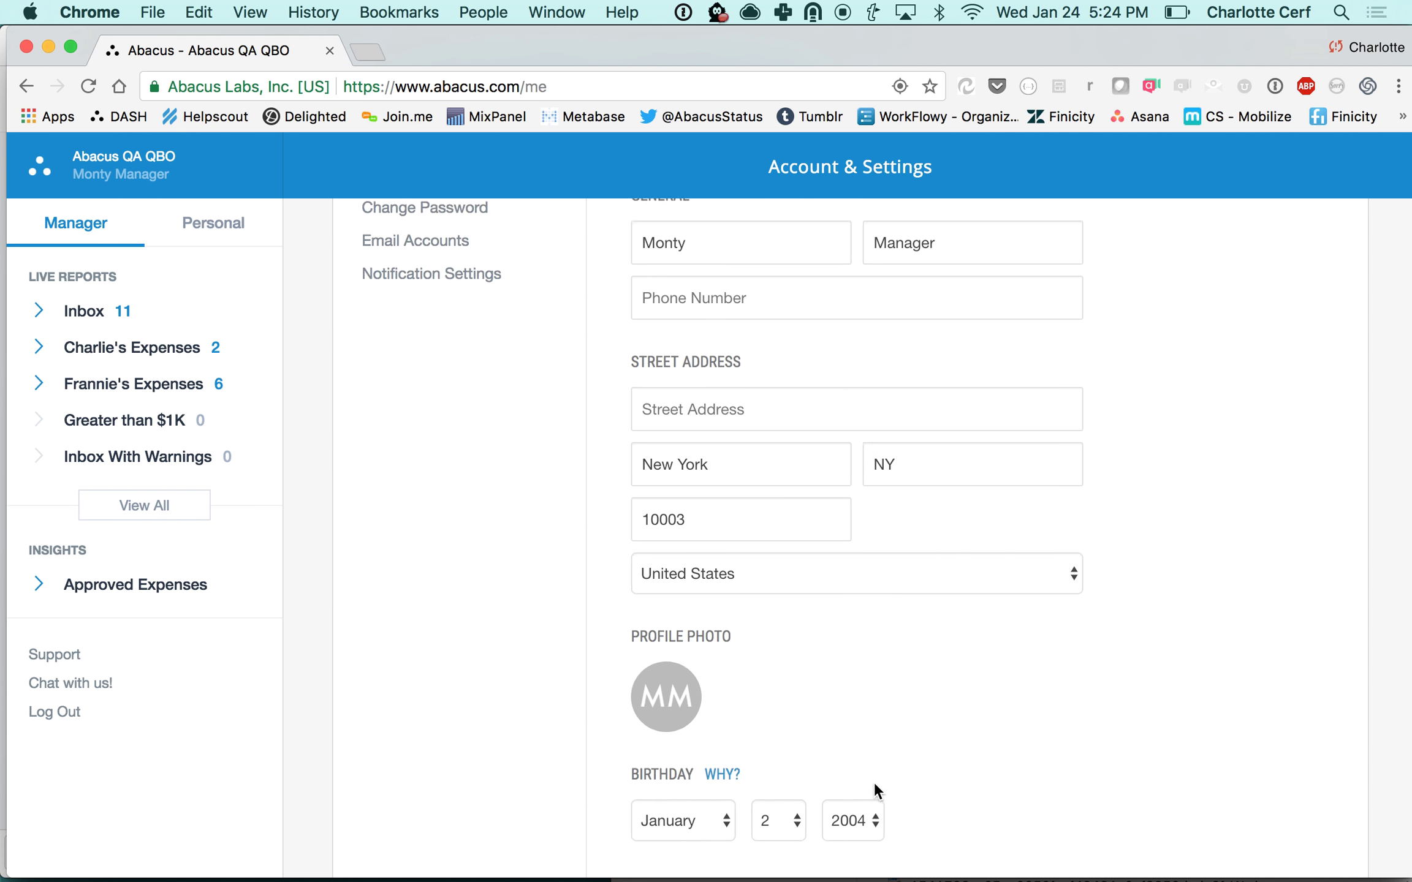
pyautogui.click(420, 301)
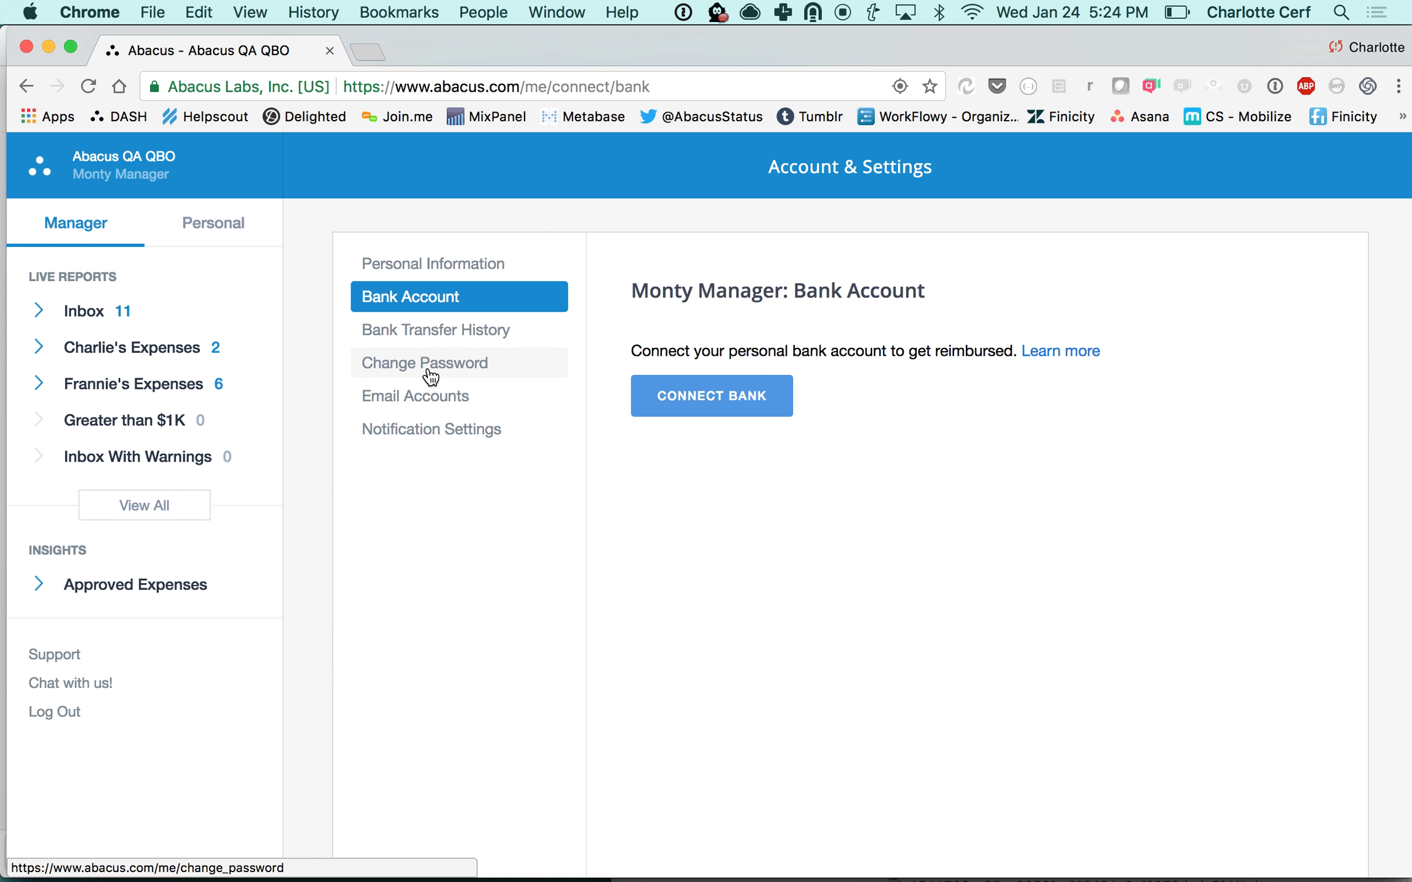
pyautogui.click(418, 398)
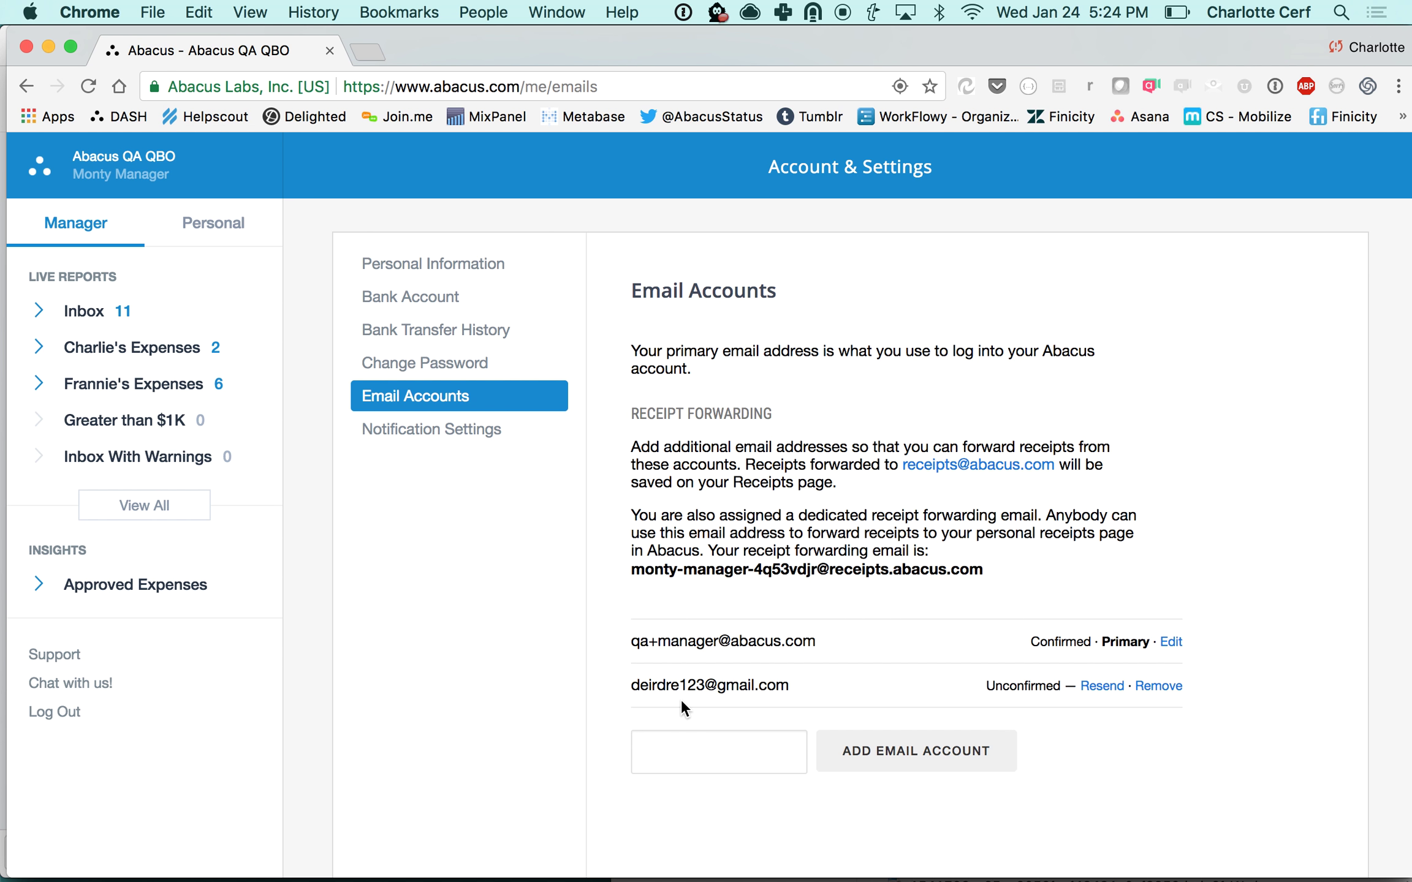
pyautogui.click(680, 747)
pyautogui.click(439, 436)
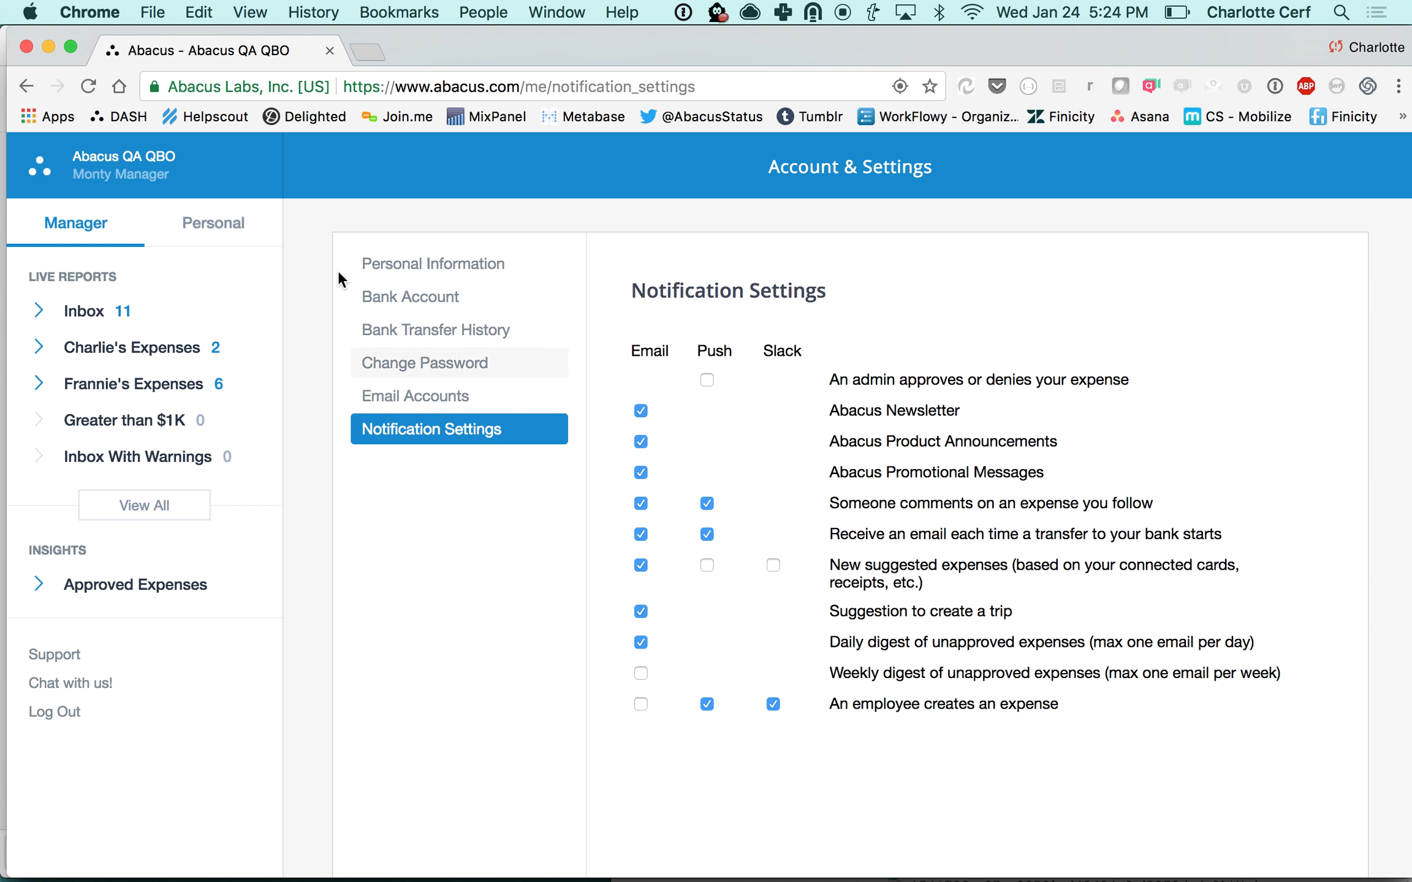
# Step: Look through the personal pending expenses and follow their link to the new corporate card transactions
pyautogui.click(213, 222)
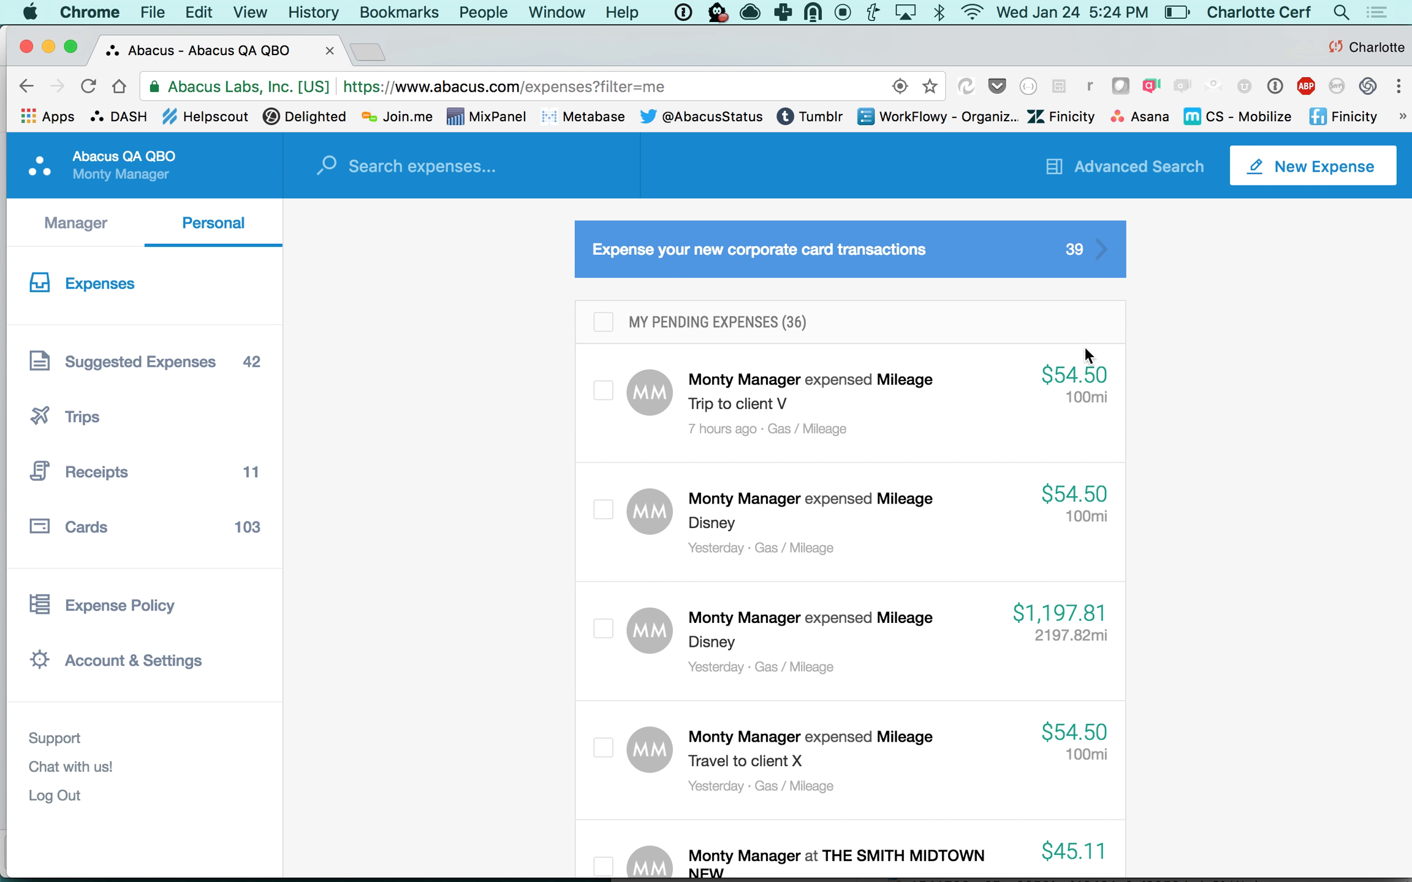
pyautogui.scroll(-12, 1155, 683)
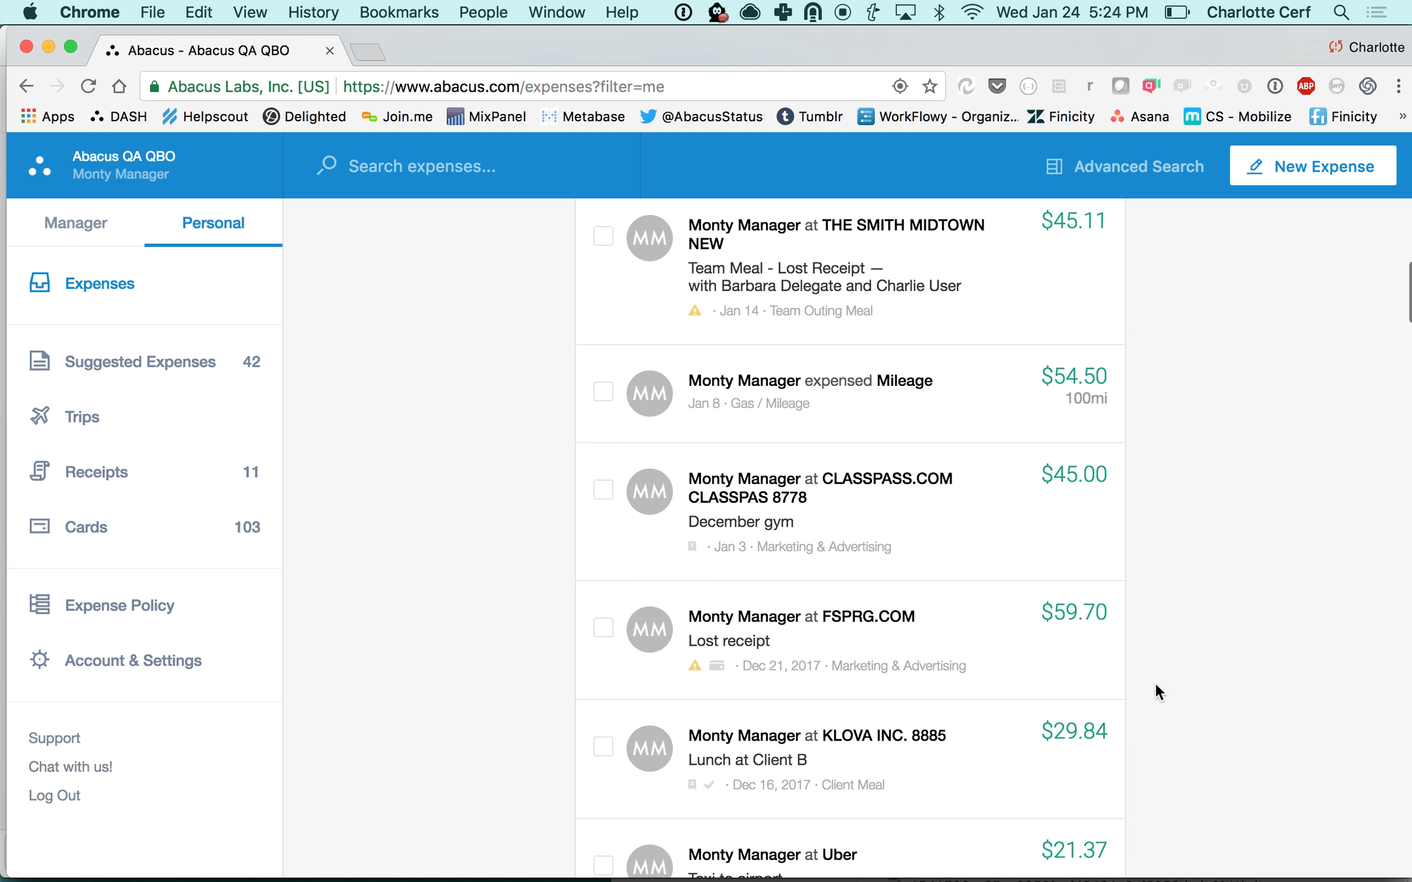
pyautogui.scroll(10, 1156, 685)
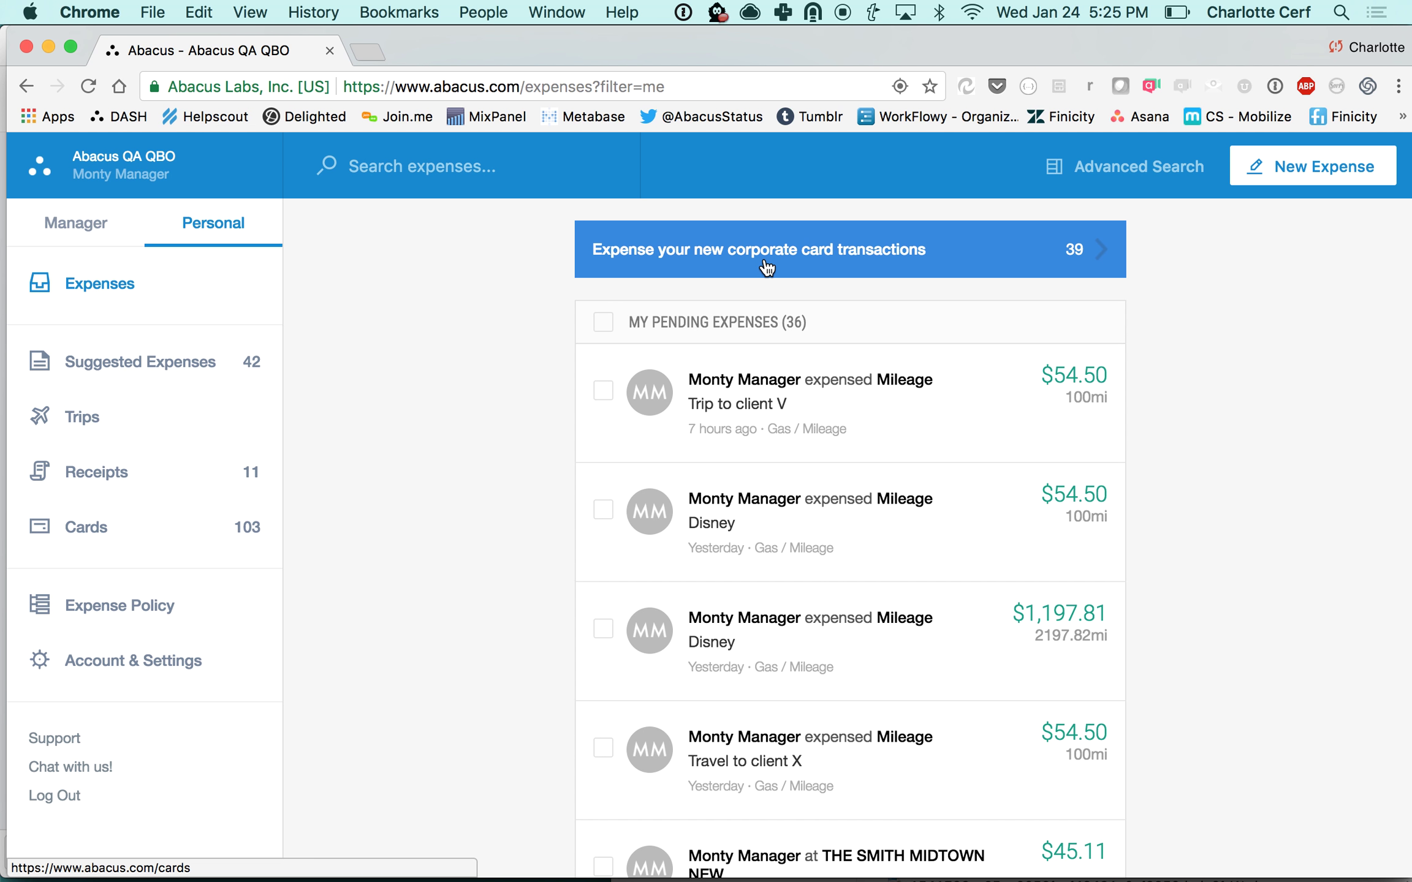
pyautogui.click(766, 262)
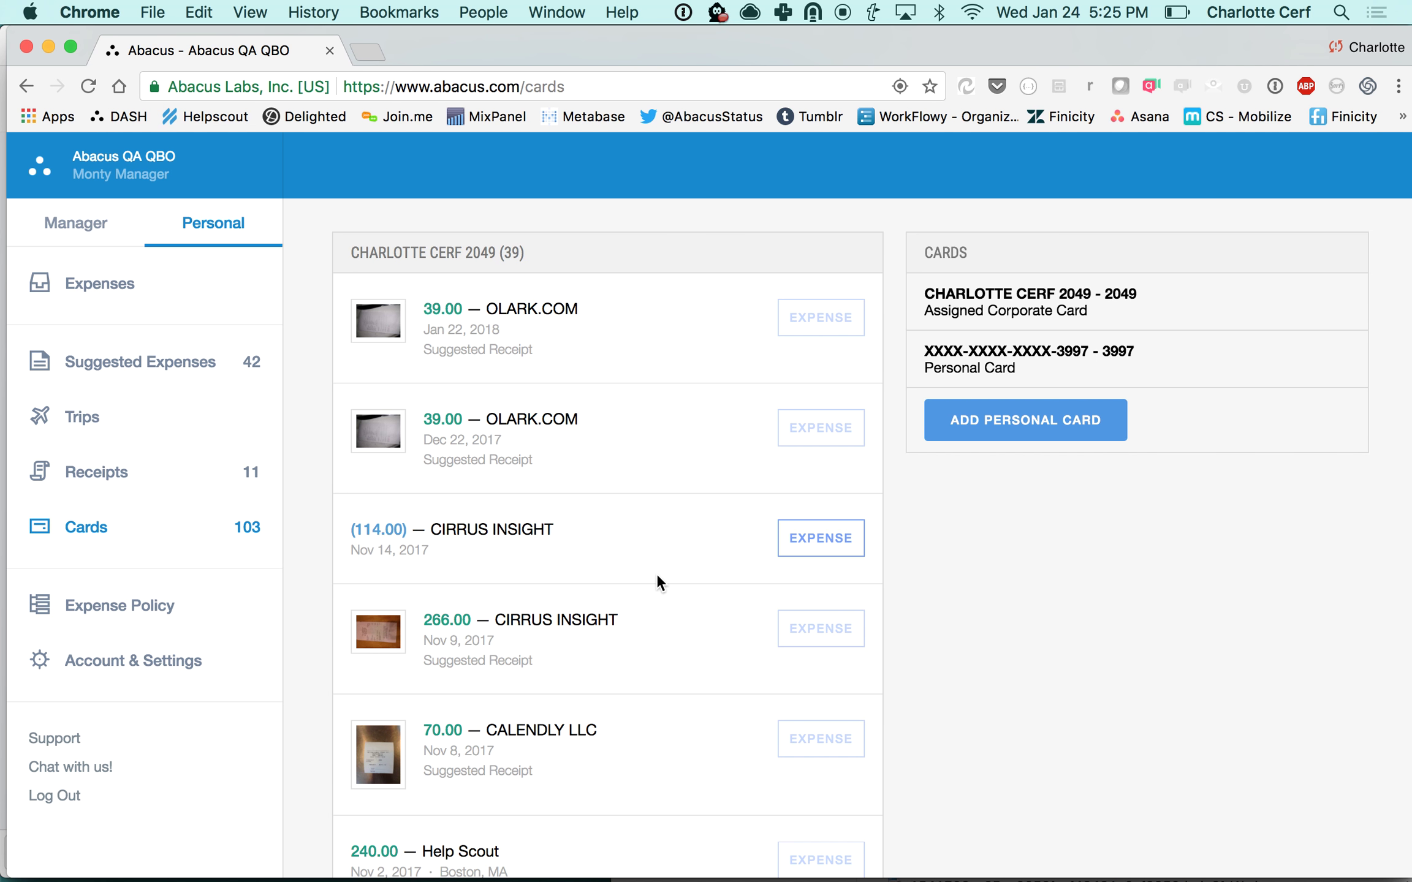
# Step: Return to the suggested expenses and look through the list
pyautogui.click(131, 371)
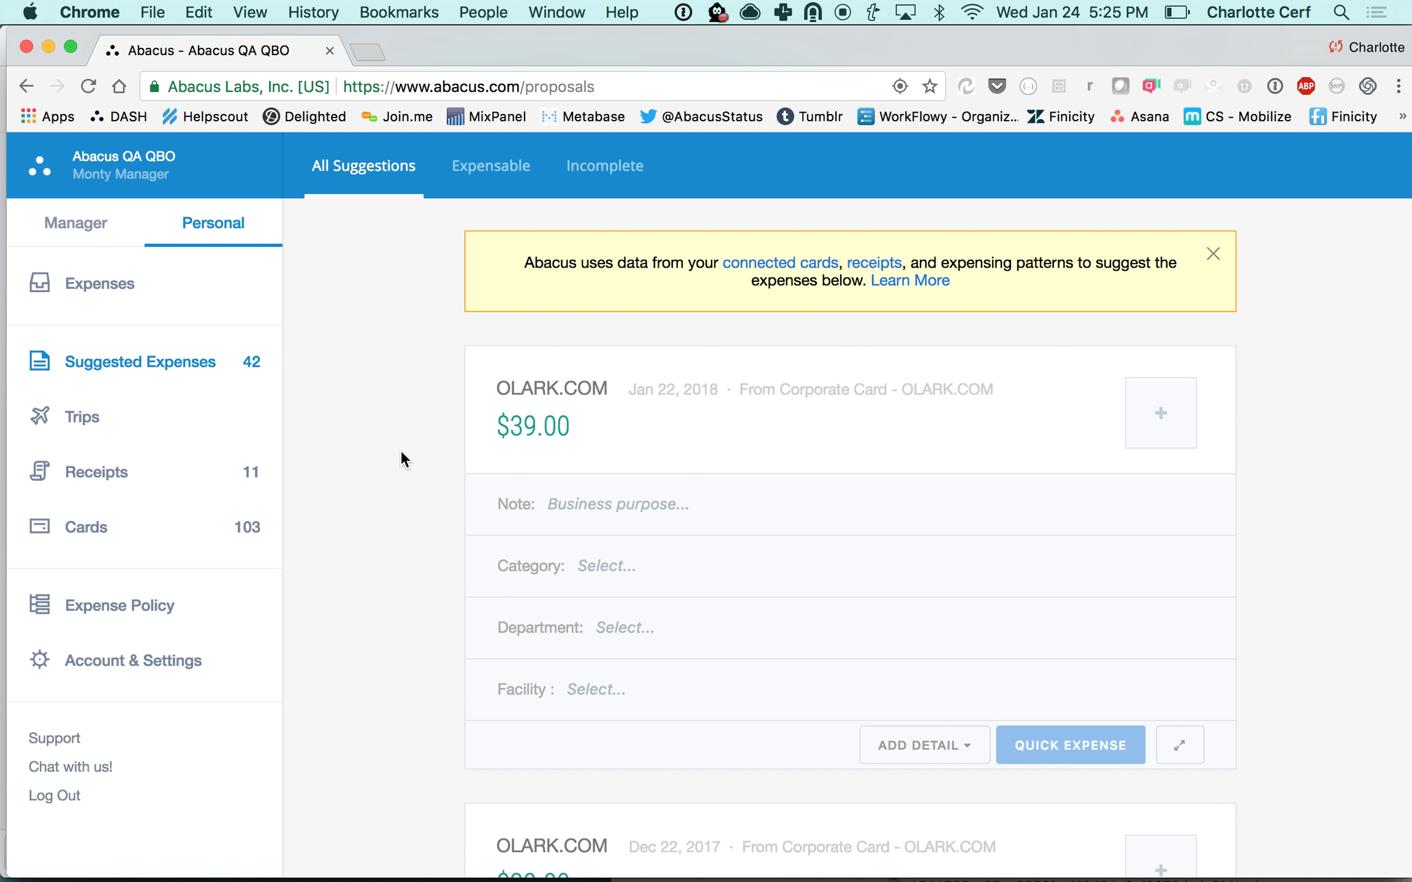
pyautogui.scroll(-2, 402, 455)
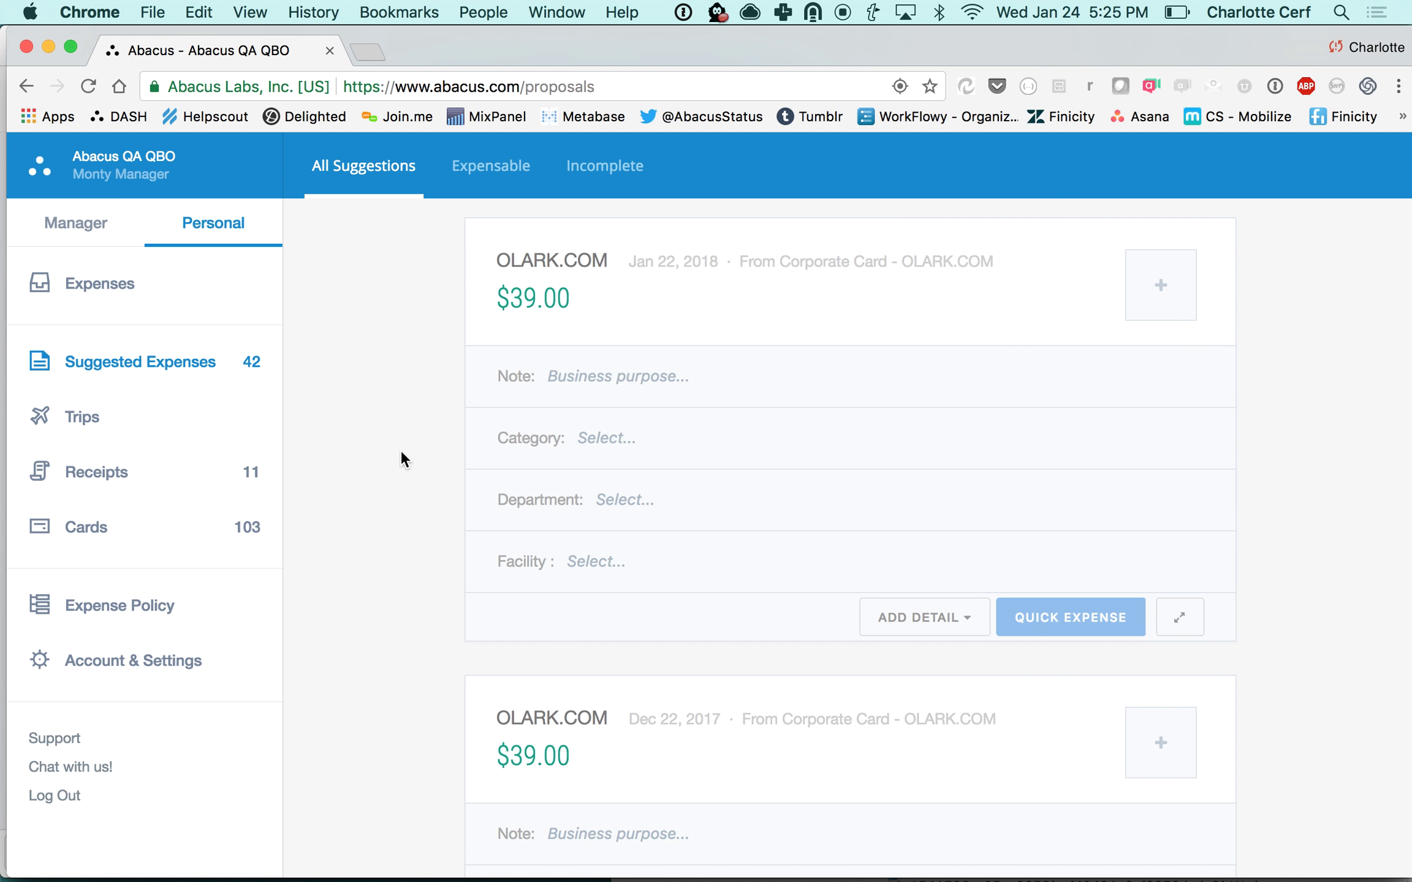
pyautogui.scroll(-12, 401, 452)
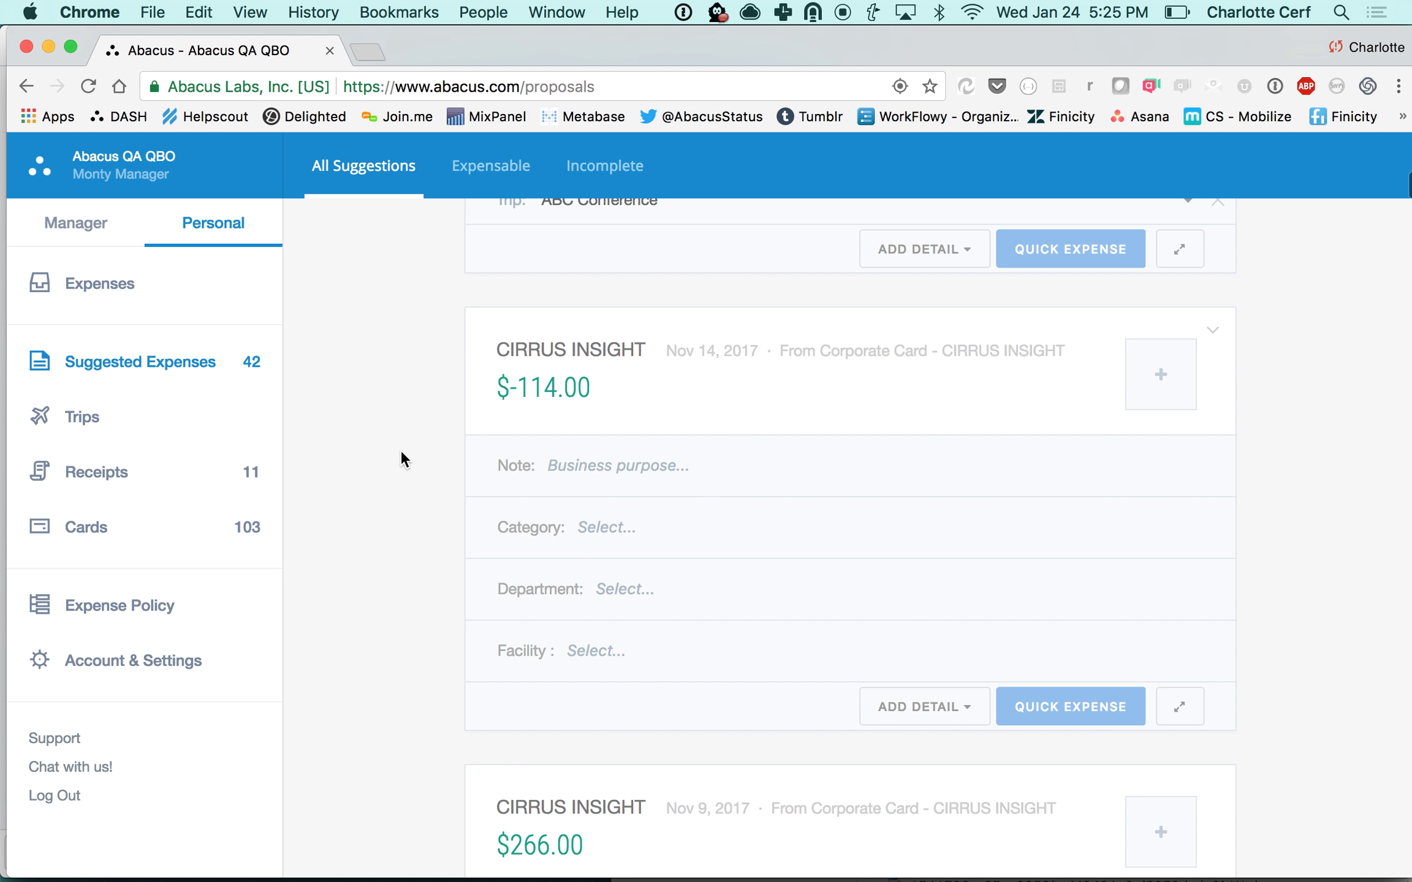